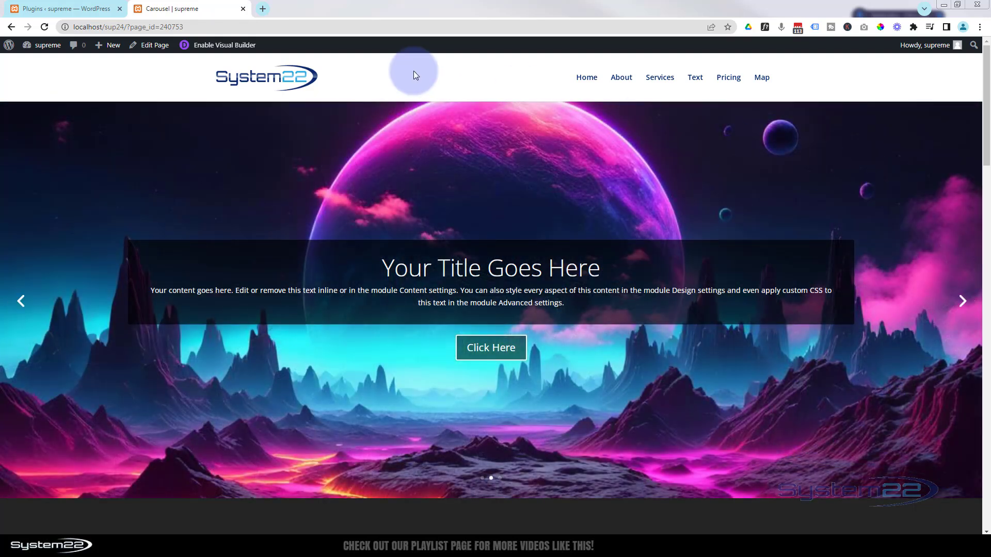
Enable the Visual Builder on the Carousel page and delete the row holding the full-width hero slider
click(237, 47)
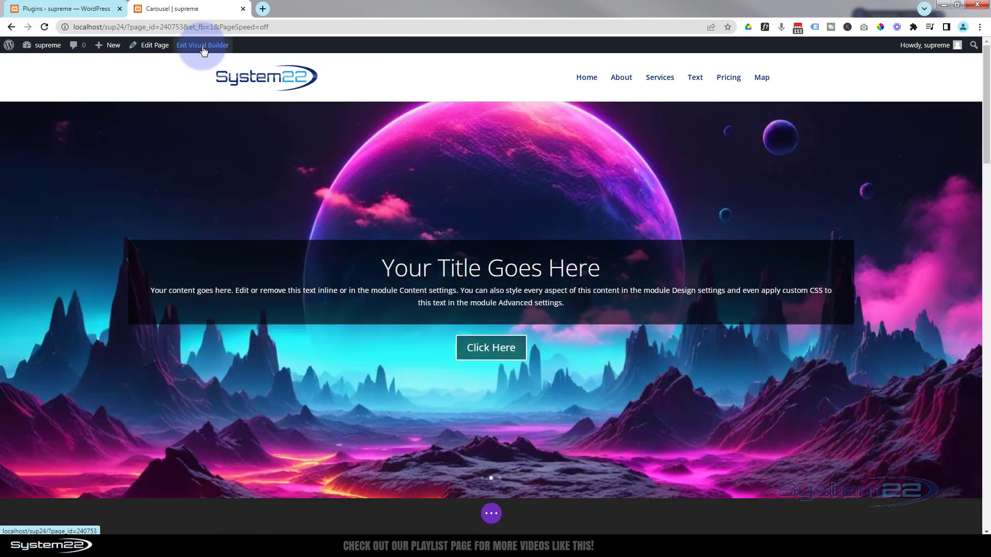
mouse_move(183, 145)
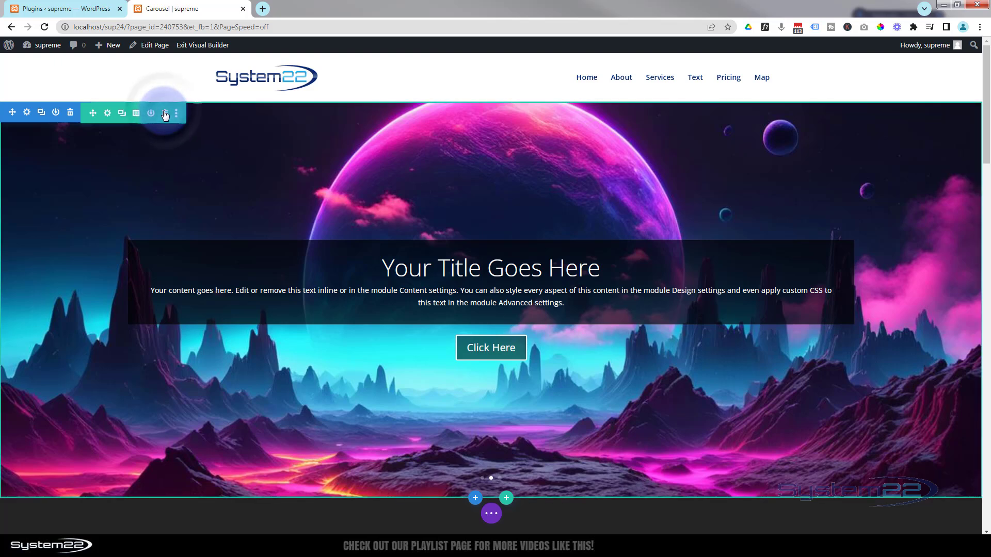
click(165, 114)
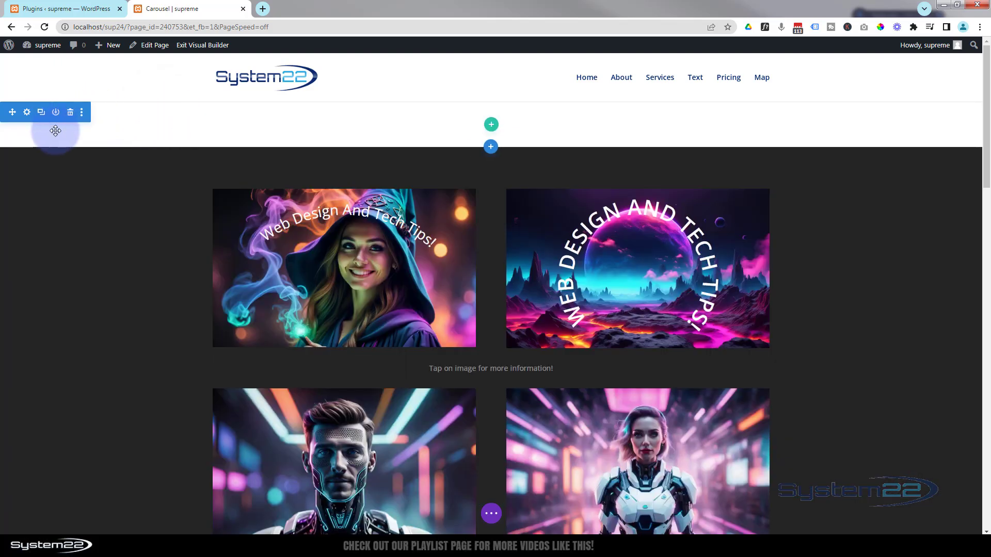
Insert a single-column row in the emptied first section and add a Slider module to it
click(492, 125)
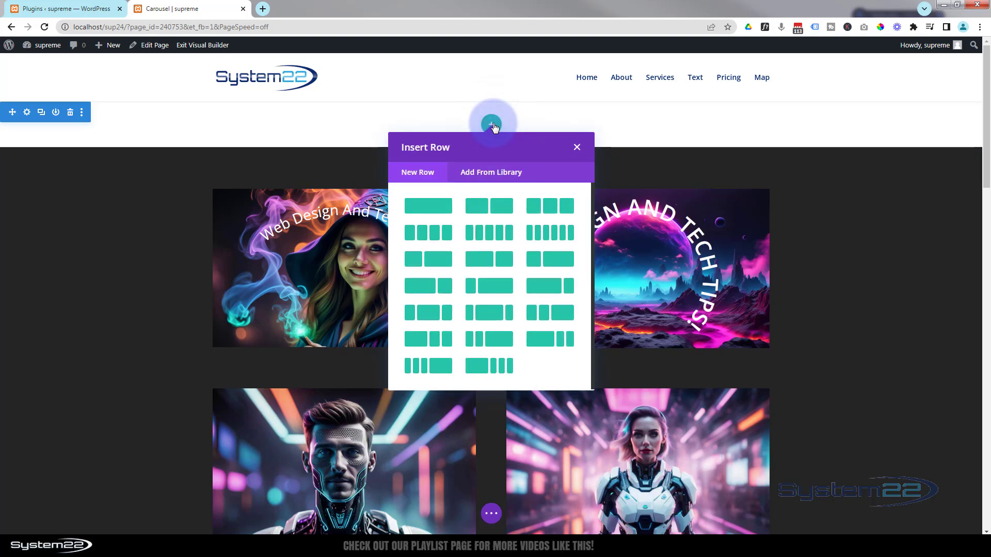
click(437, 207)
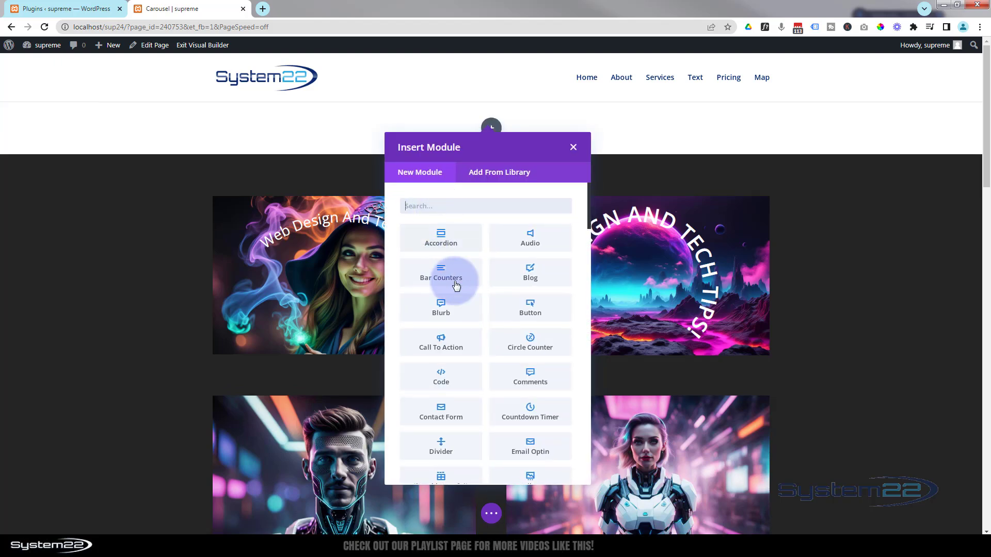
scroll(493, 298, down, 10)
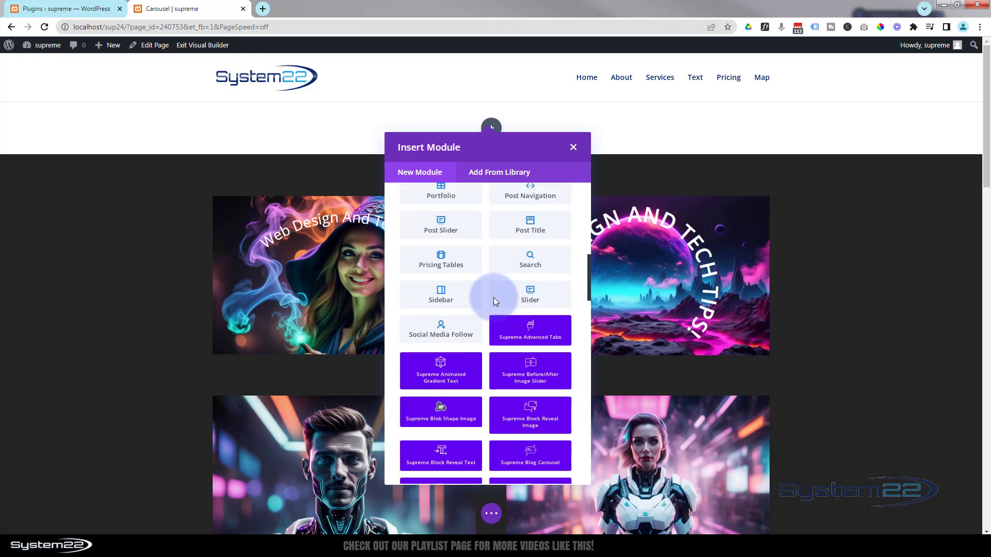
click(537, 300)
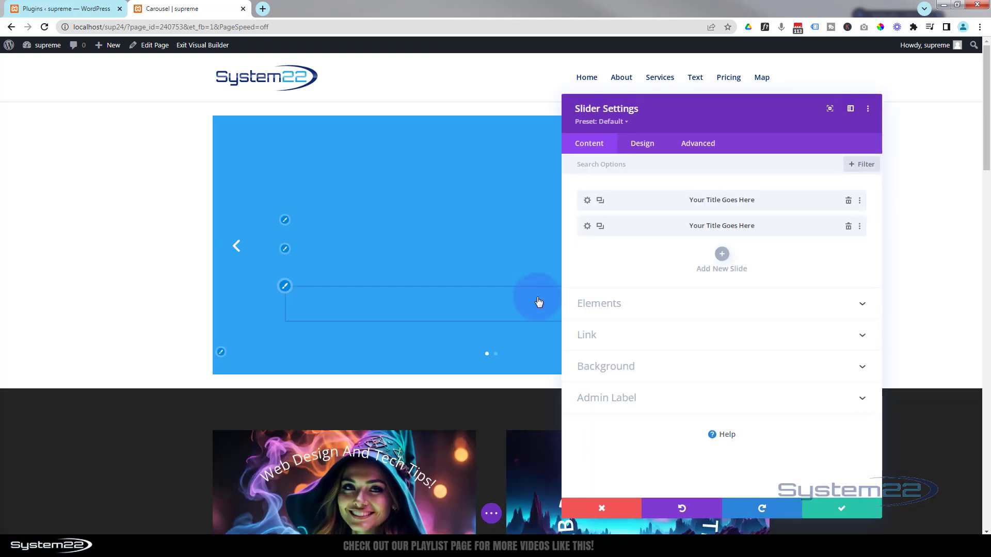
drag(763, 115, 913, 115)
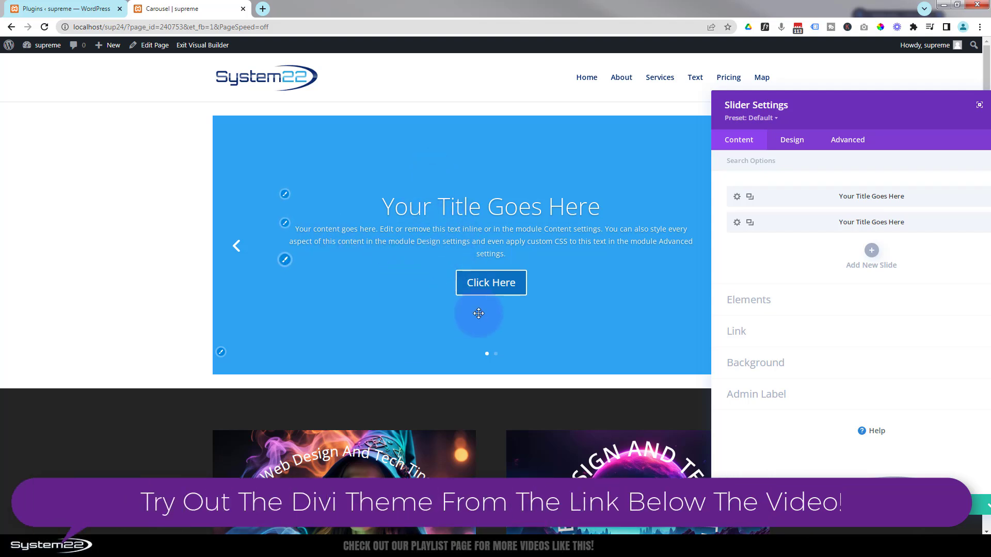
Preview the slider's other slide and delete the second slide from the module
click(235, 249)
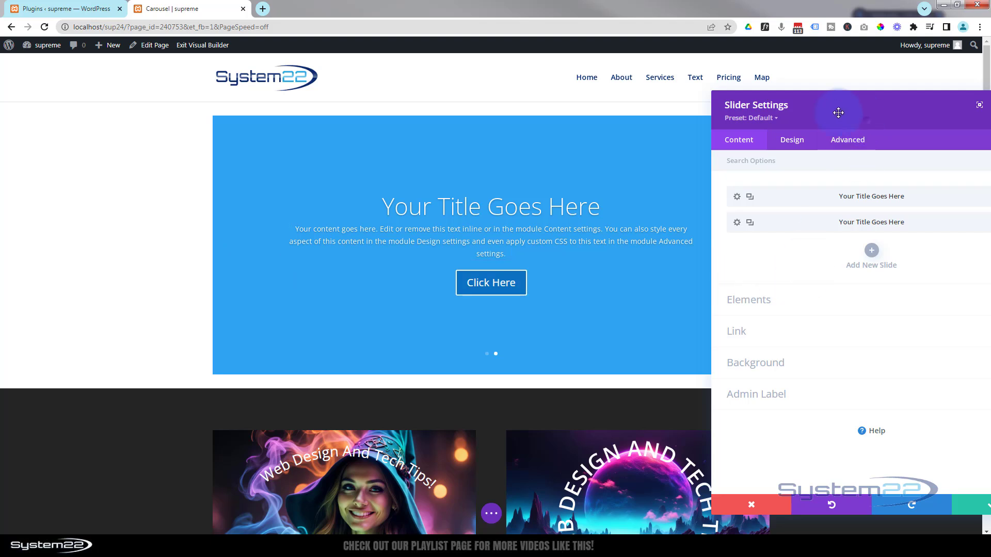
drag(866, 120, 748, 97)
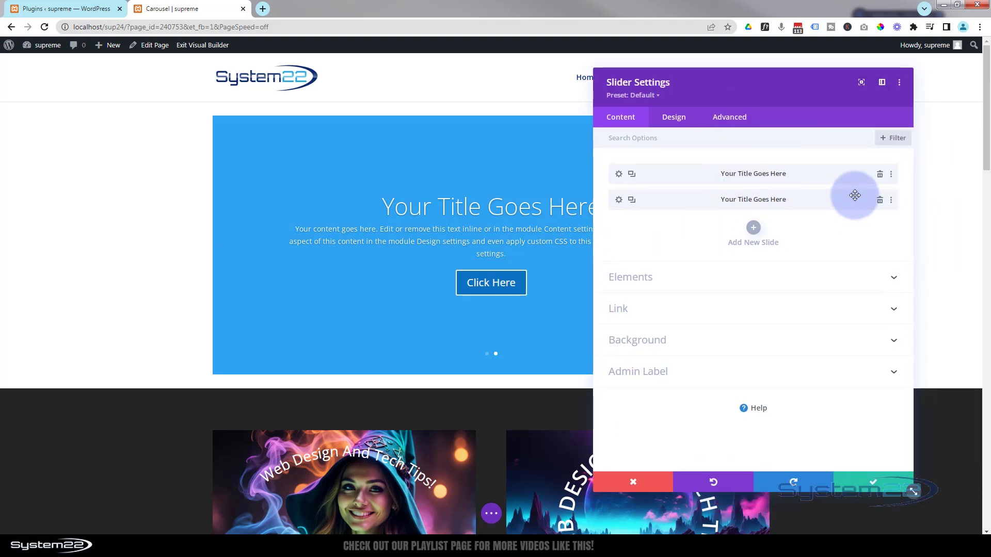
click(879, 201)
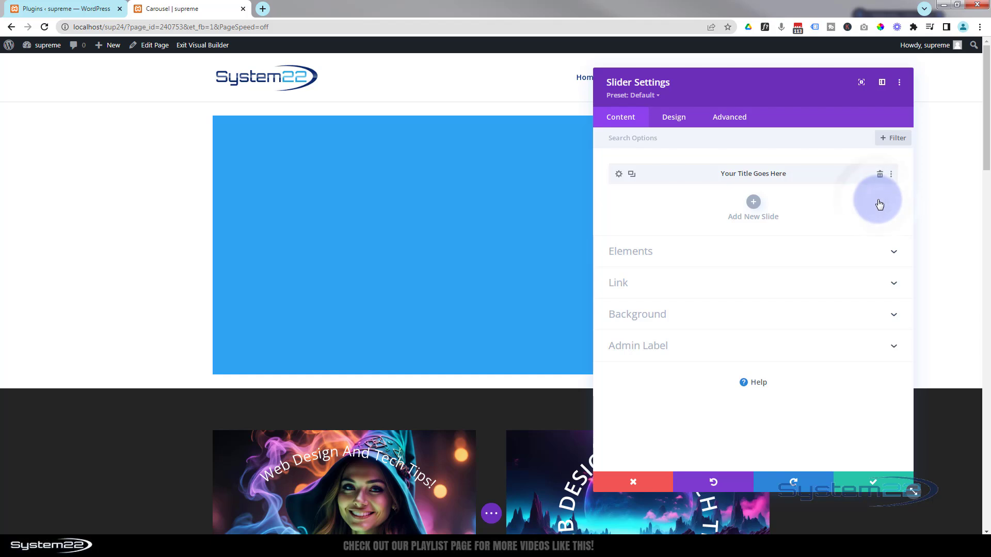
Open the remaining slide's settings and examine its title, button and body text fields and its link options
click(618, 177)
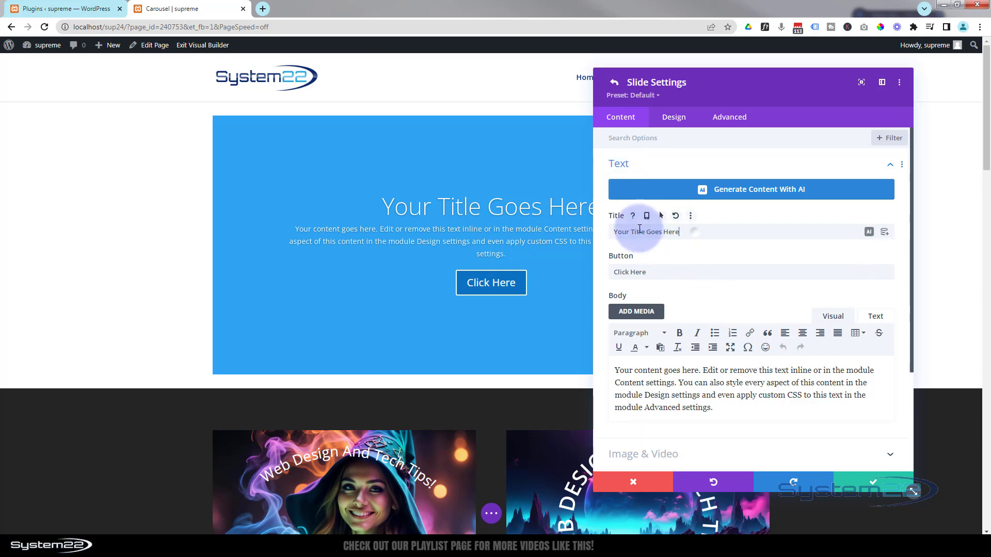
triple_click(694, 232)
drag(653, 271, 613, 270)
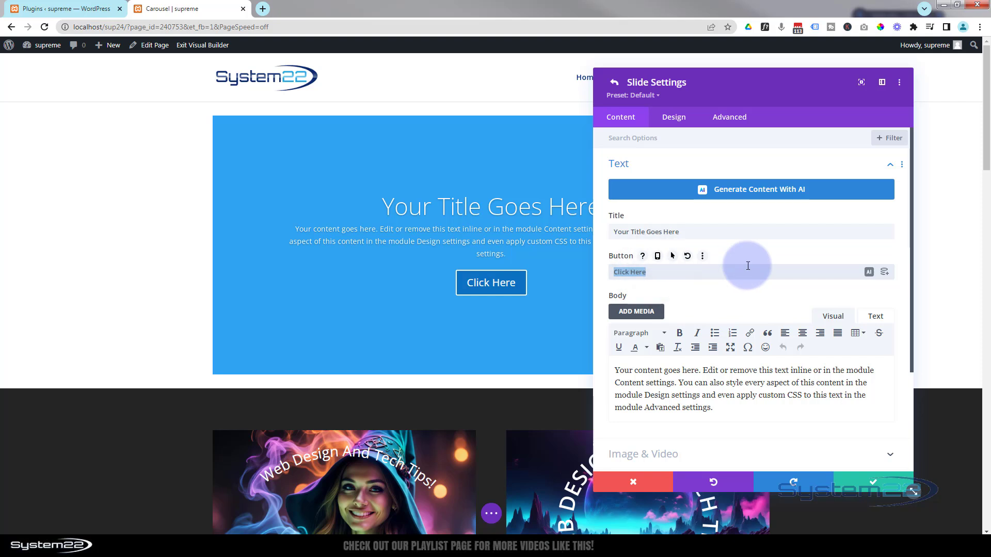
scroll(743, 263, down, 2)
drag(714, 304, 616, 267)
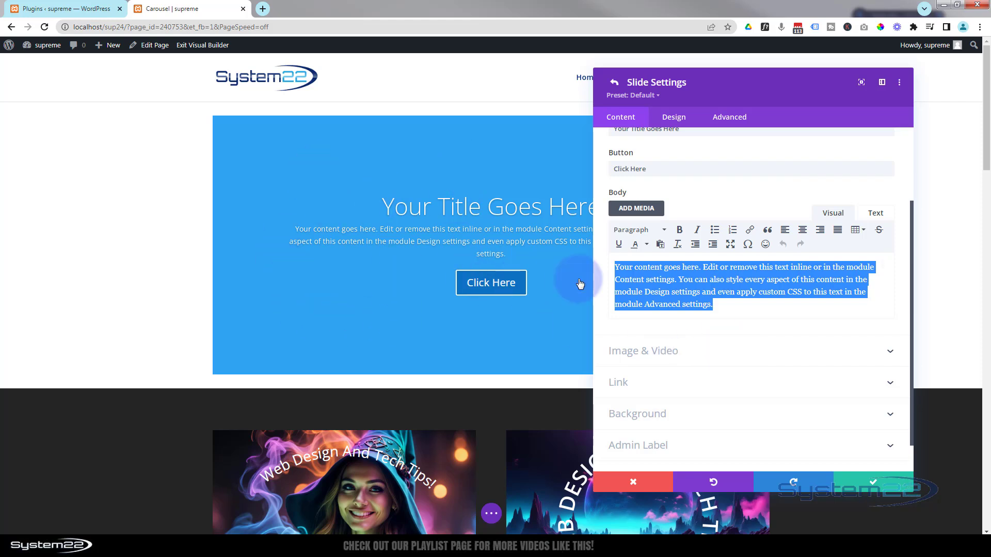
scroll(736, 296, down, 1)
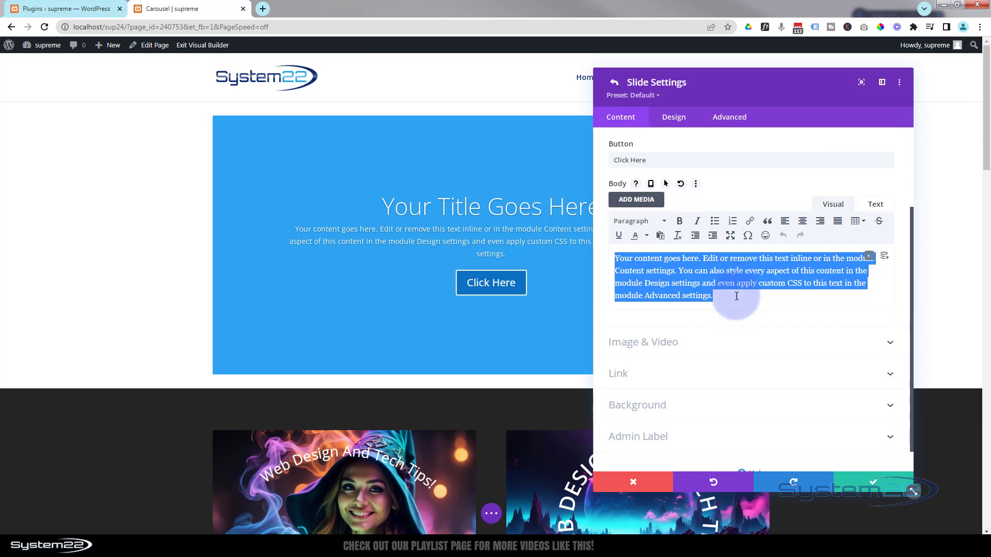
click(682, 357)
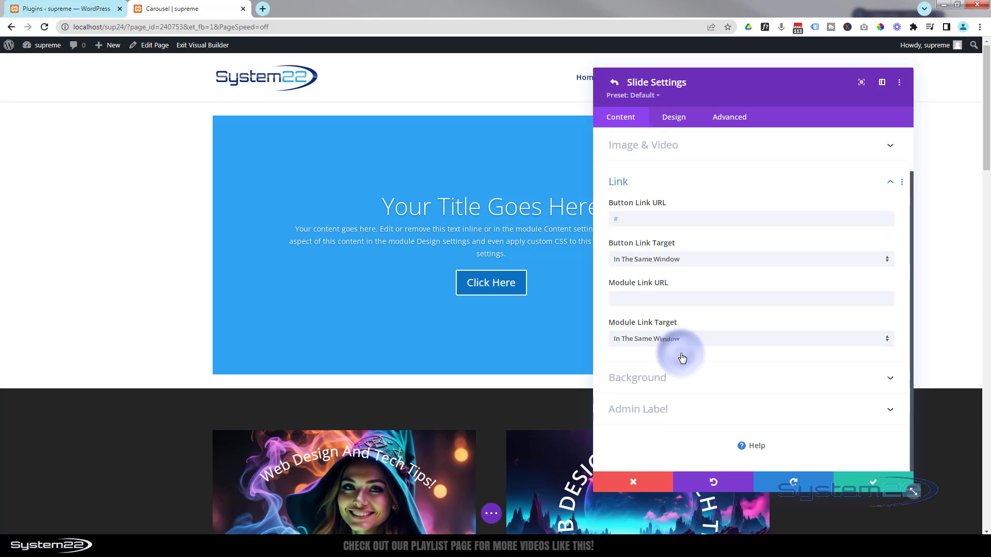
click(629, 294)
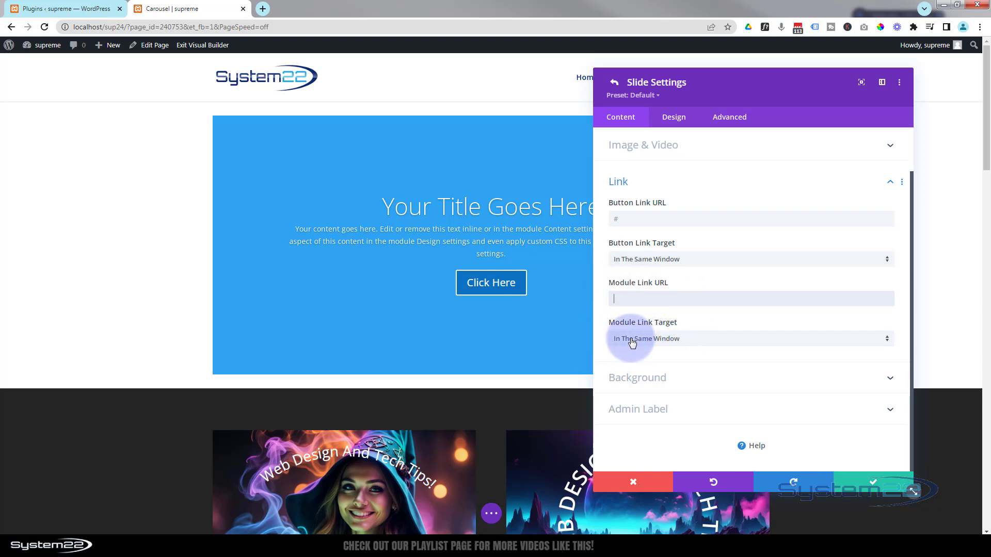
click(671, 339)
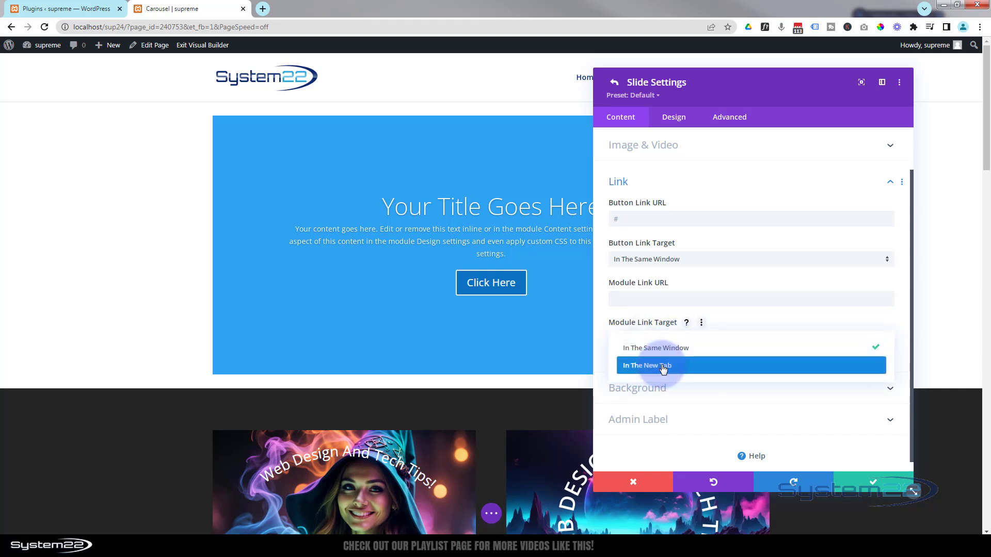
click(602, 338)
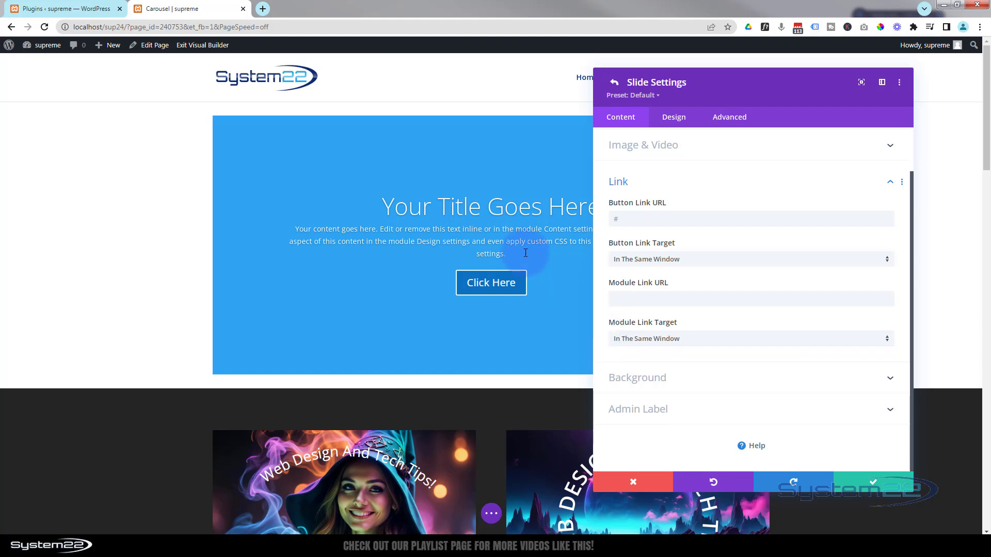
Set the slide's background image to the alien picture a1.jpg from the media library
click(653, 382)
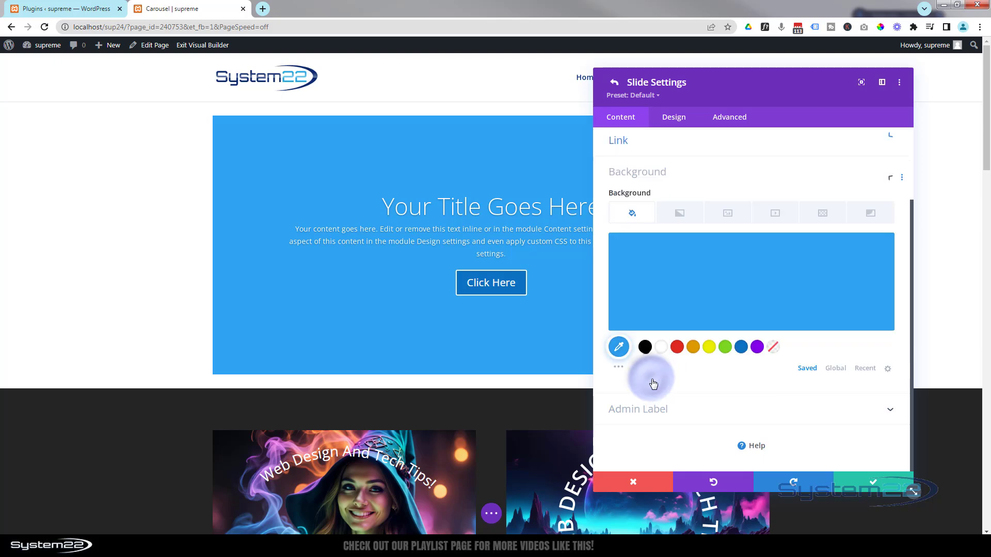
click(727, 213)
click(757, 278)
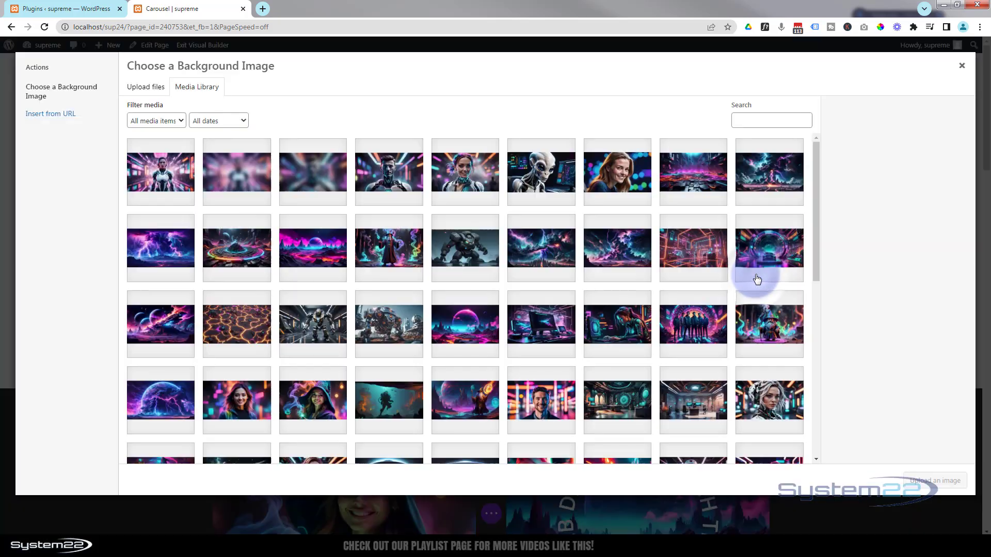
click(562, 167)
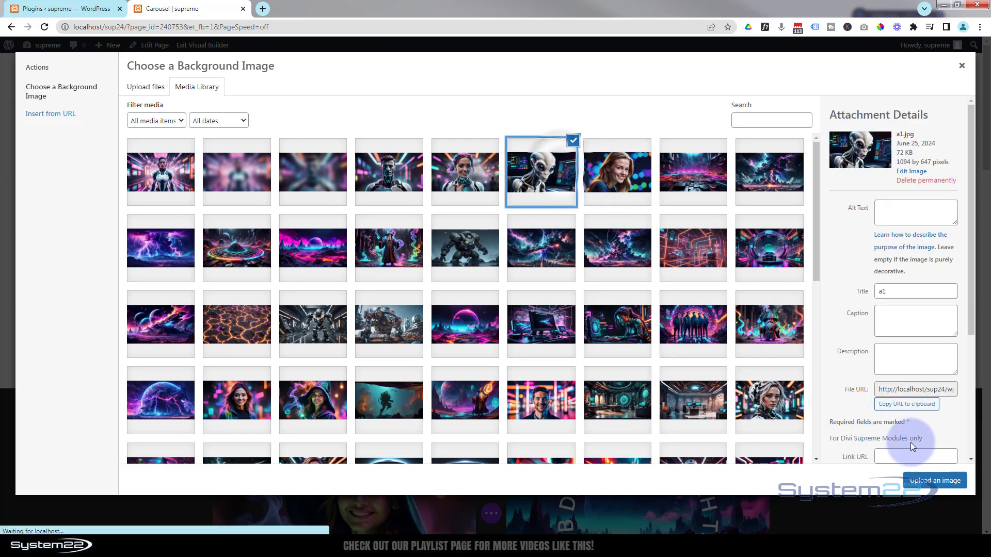
click(948, 490)
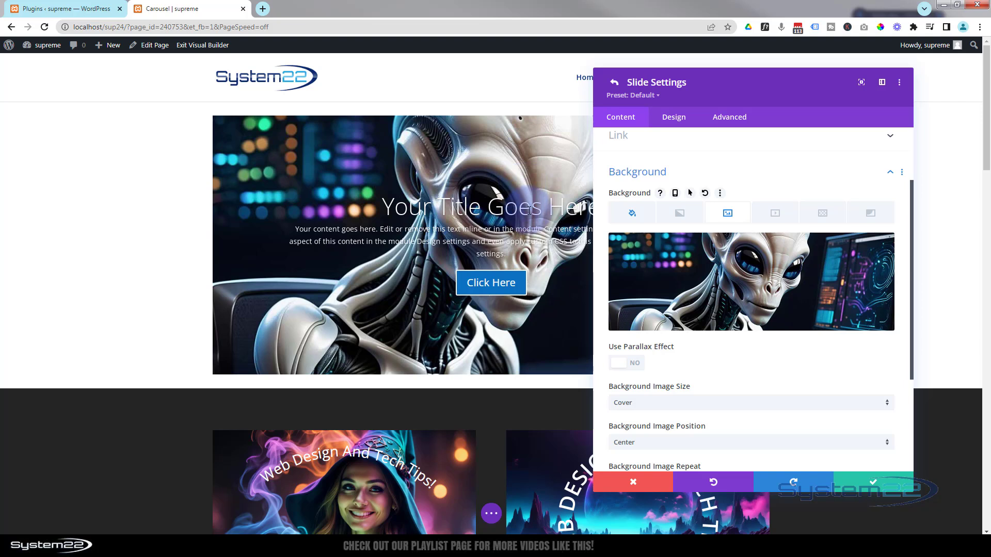
Try a red (#e02b20) background overlay on the slide, and switch the background overlay off again
click(673, 120)
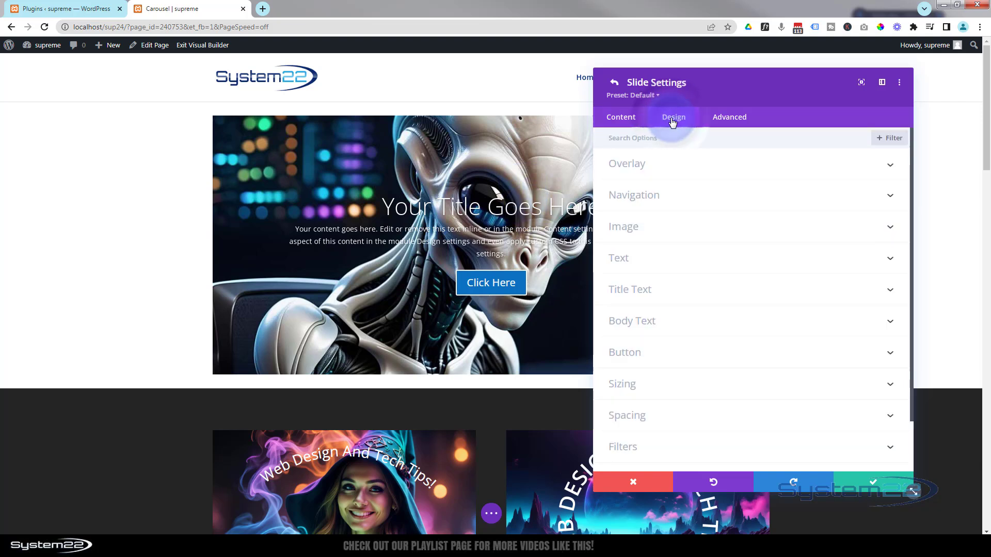
click(679, 164)
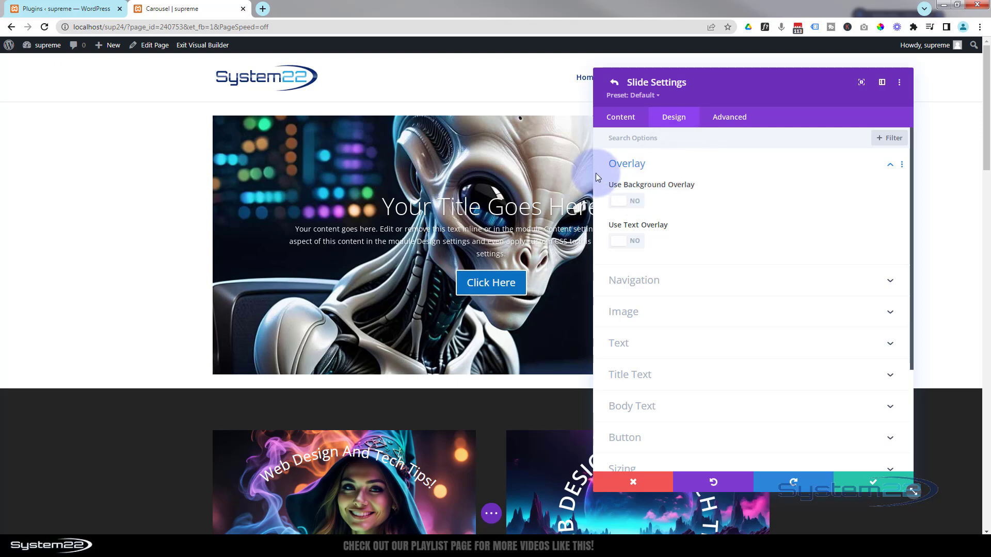
click(635, 202)
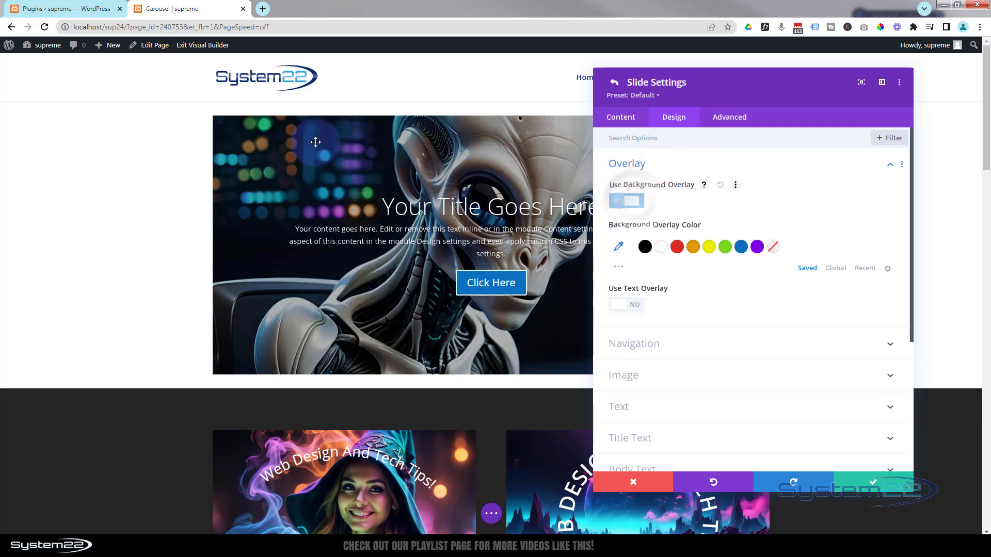
click(676, 248)
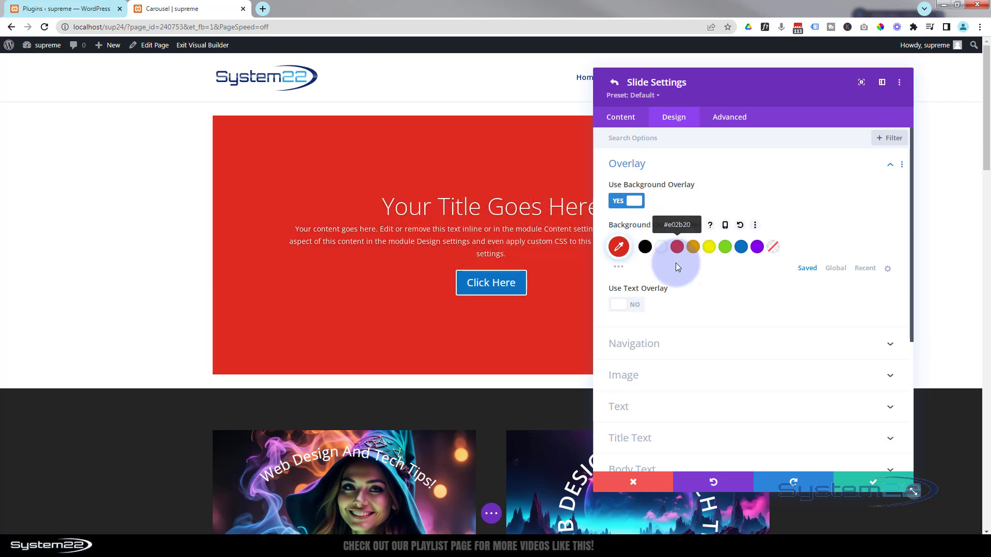
click(619, 205)
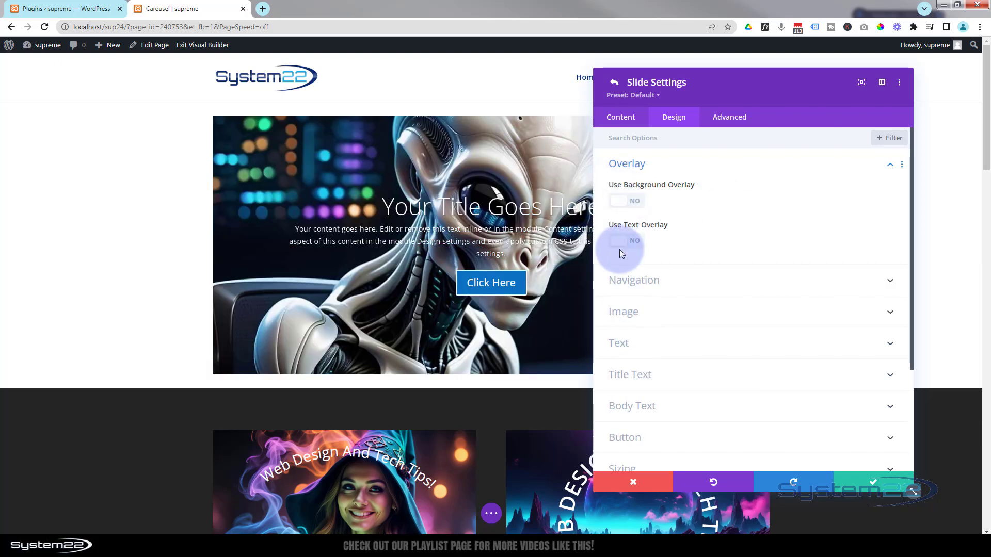
Enable the slide's text overlay and make it semi-transparent black, rgba(0,0,0,0.61)
click(628, 242)
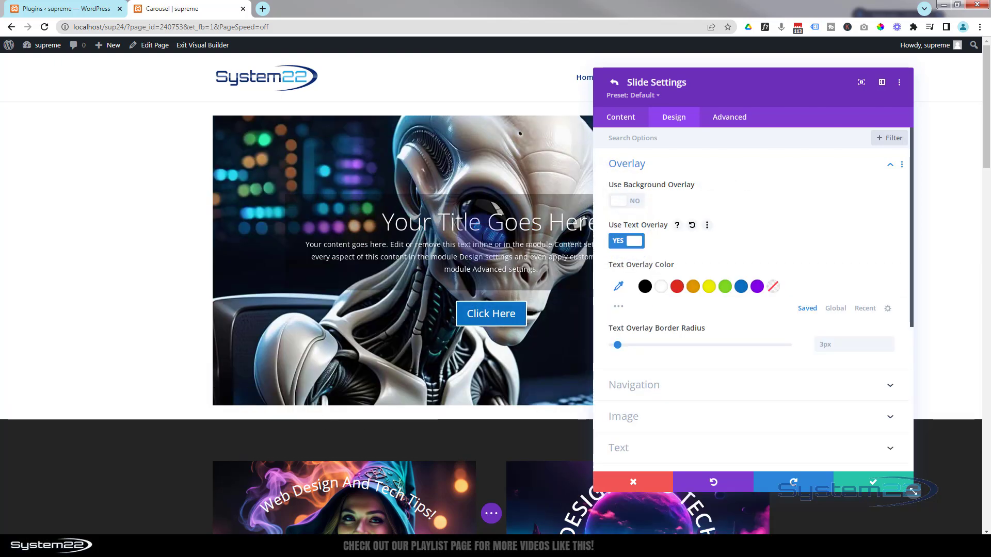
click(645, 287)
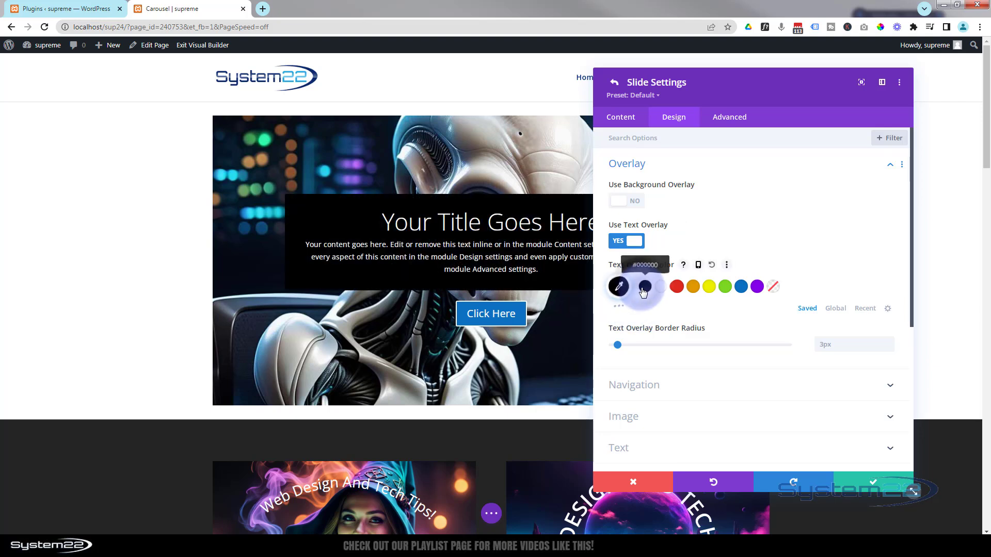
drag(764, 92, 825, 93)
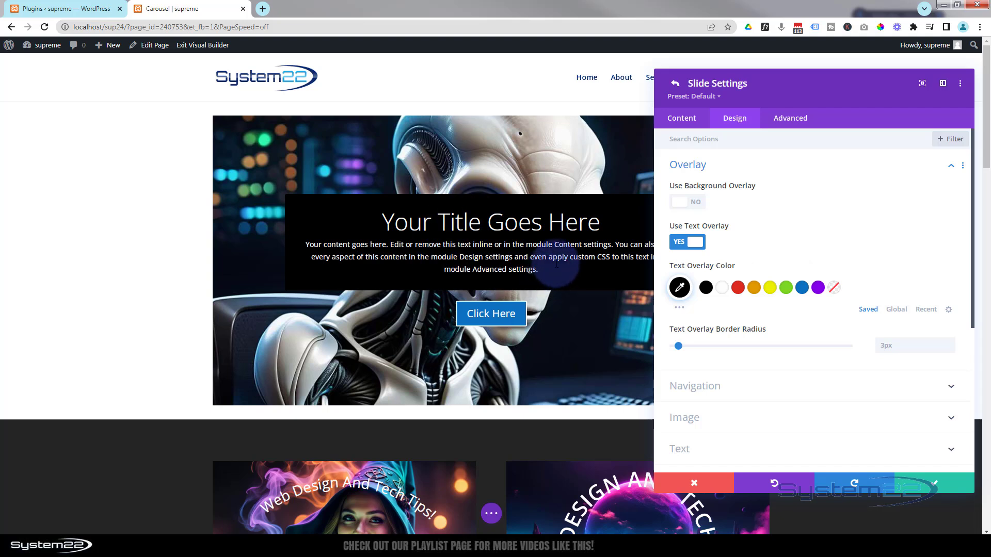
click(680, 287)
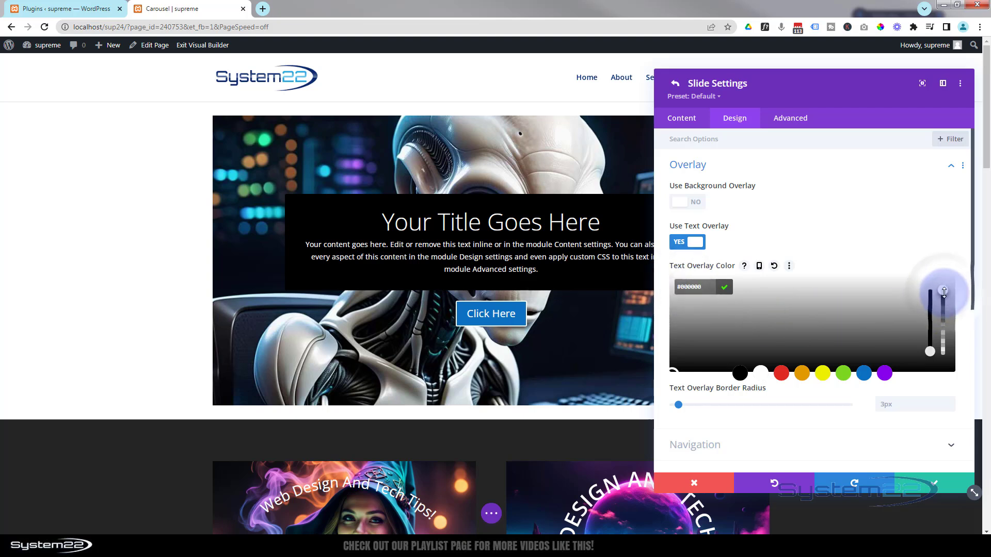
drag(943, 291, 944, 331)
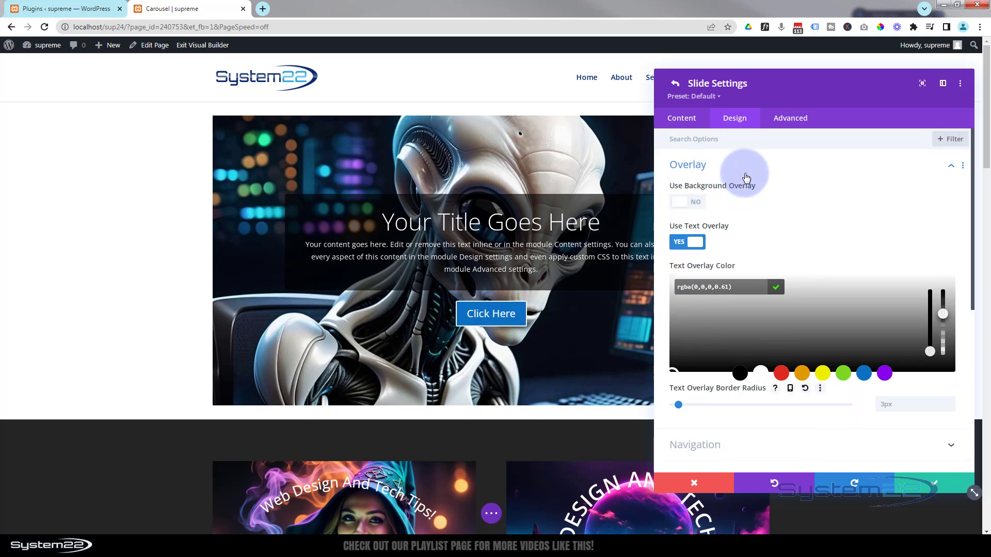
click(745, 168)
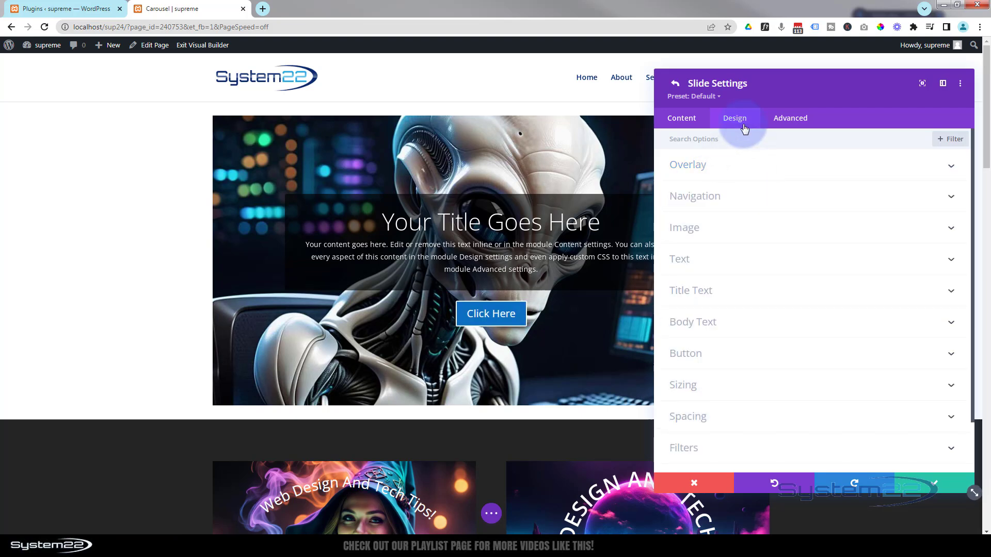
Enable custom button styles for the slide, set the button background to semi-transparent black, rgba(0,0,0,0.49), and save the slide
click(751, 352)
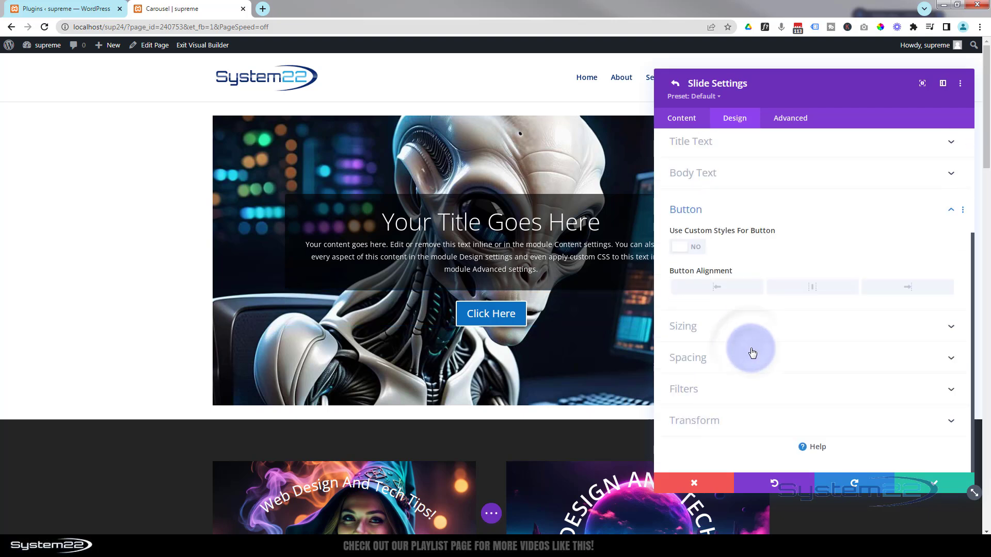
click(697, 254)
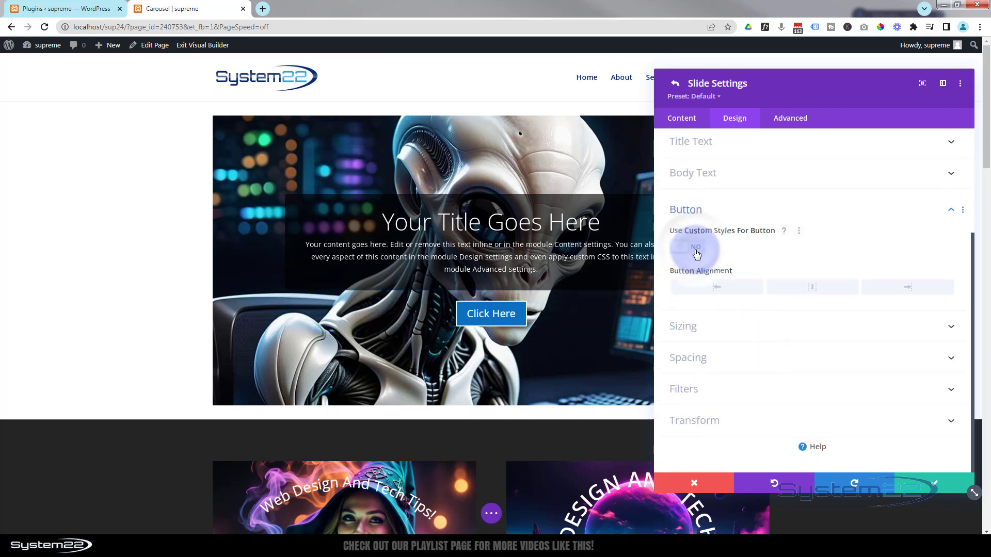
scroll(789, 311, down, 1)
scroll(789, 311, down, 5)
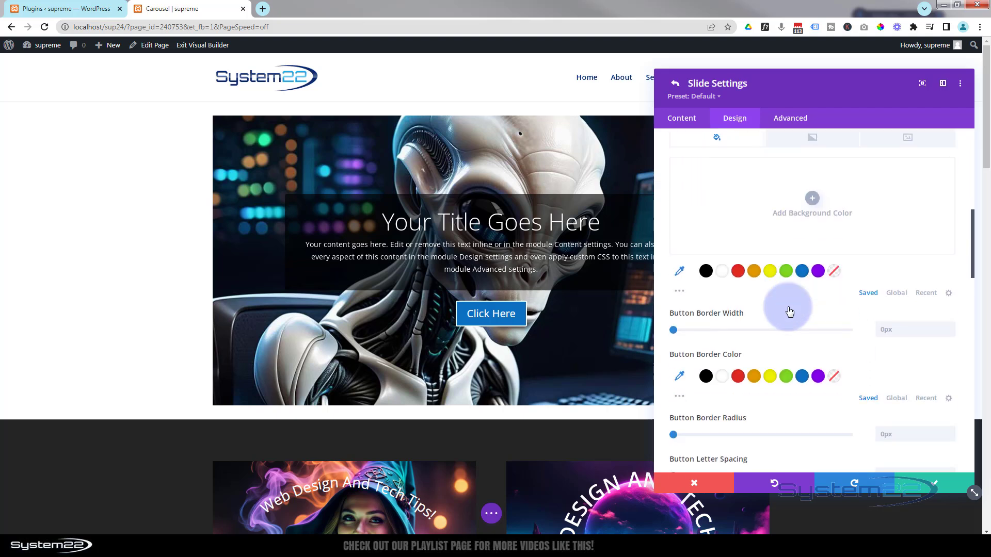
click(706, 272)
click(800, 227)
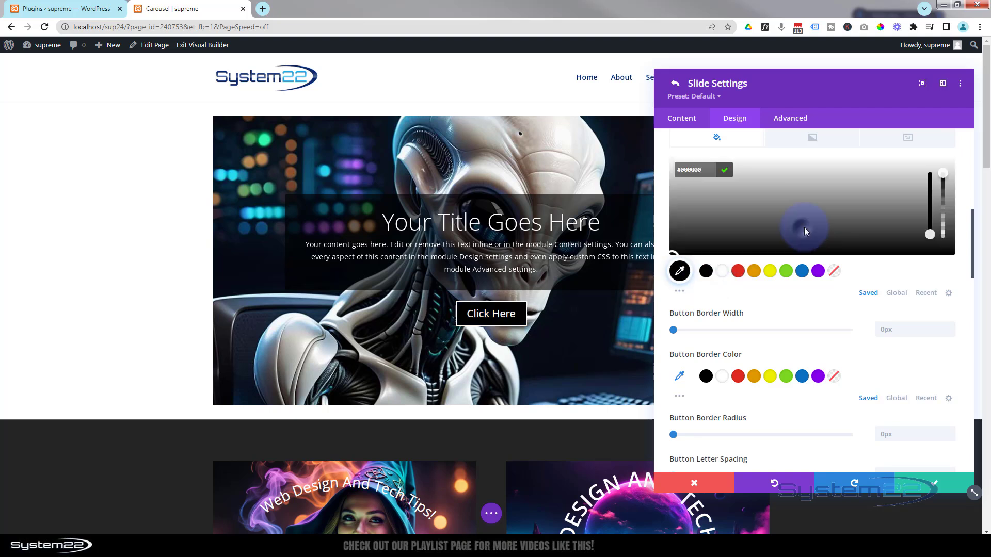
click(955, 179)
drag(945, 175, 943, 199)
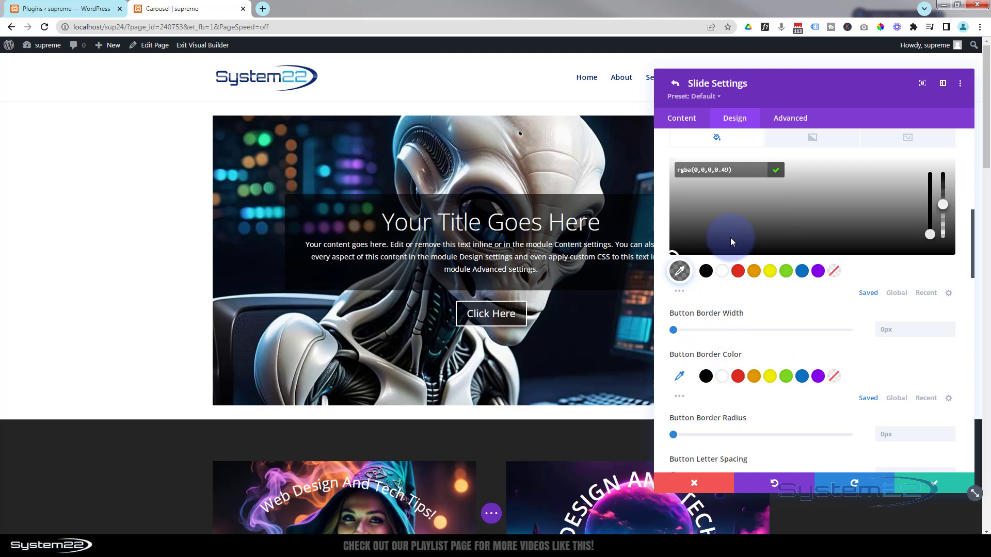
scroll(753, 248, down, 4)
scroll(753, 244, down, 1)
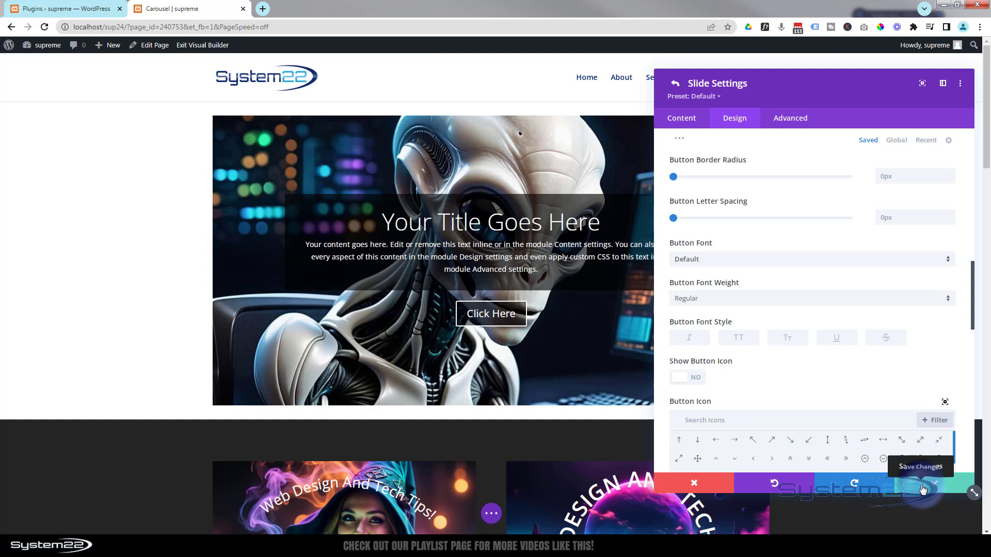
click(923, 487)
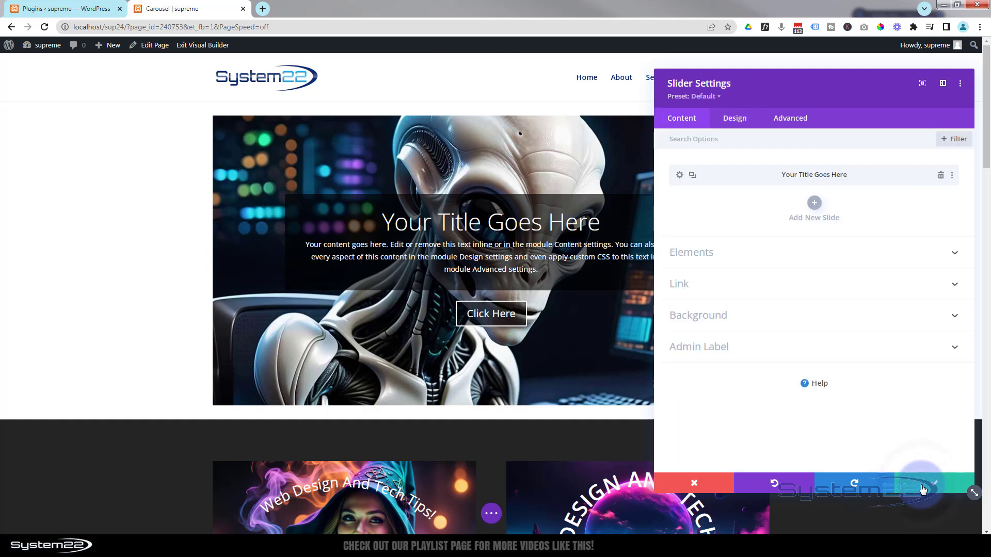
Duplicate the slide twice, and set the second slide's background image to the pink planet over the lava landscape from the media library
click(692, 175)
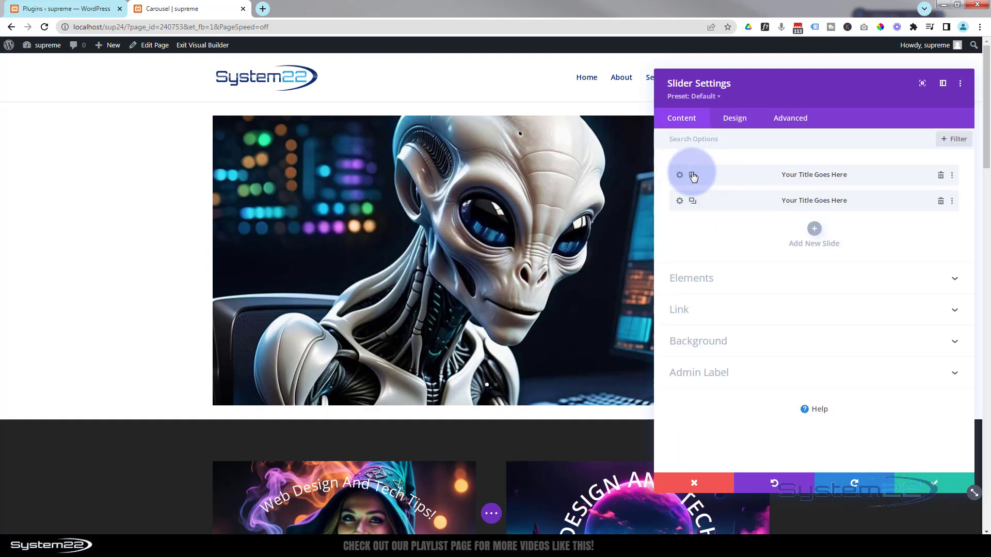
click(692, 175)
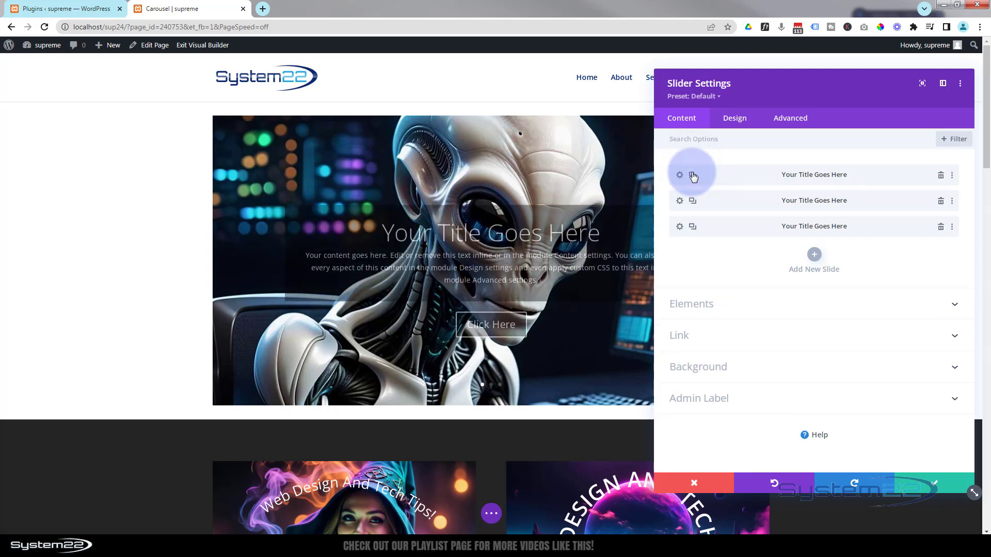
click(680, 201)
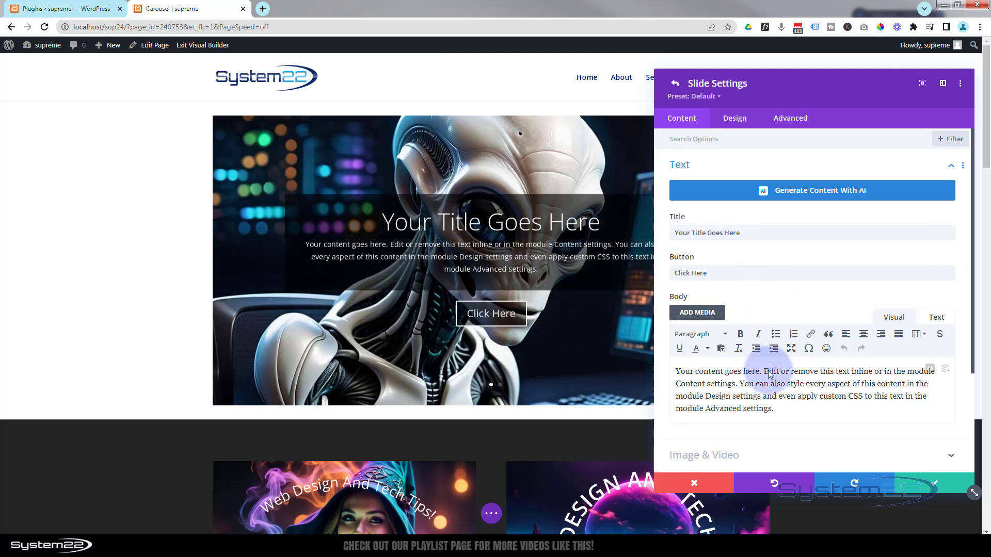
scroll(770, 374, down, 3)
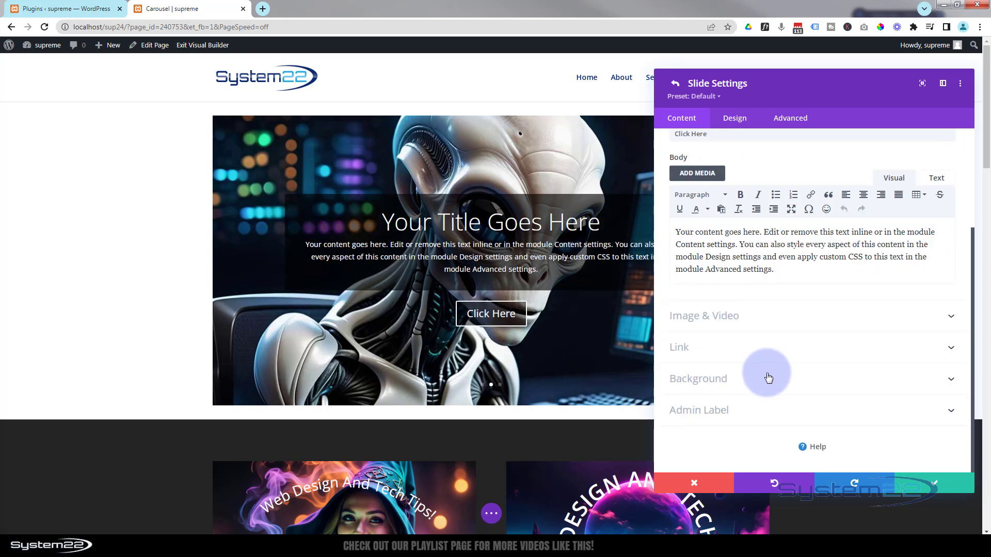
click(768, 377)
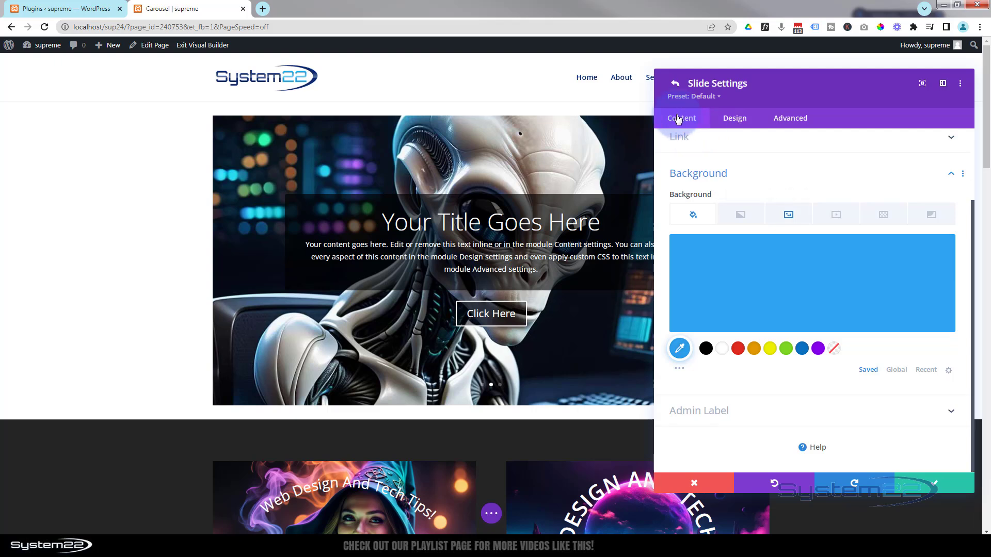
click(789, 214)
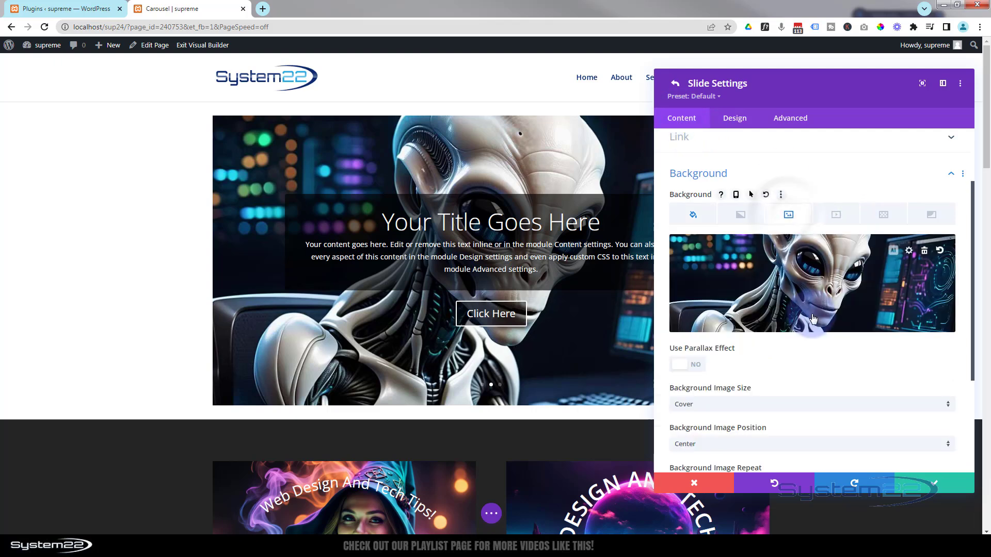
click(813, 291)
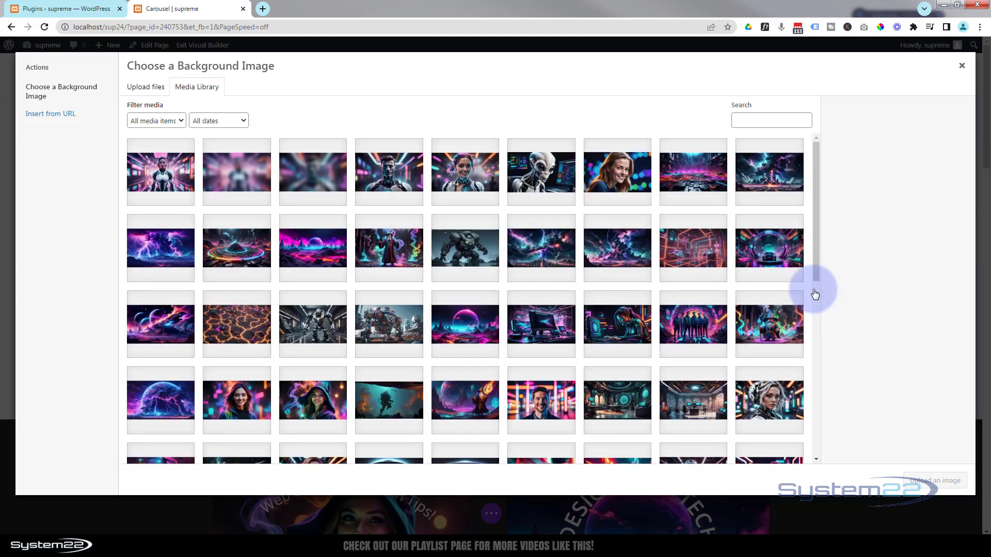
click(464, 324)
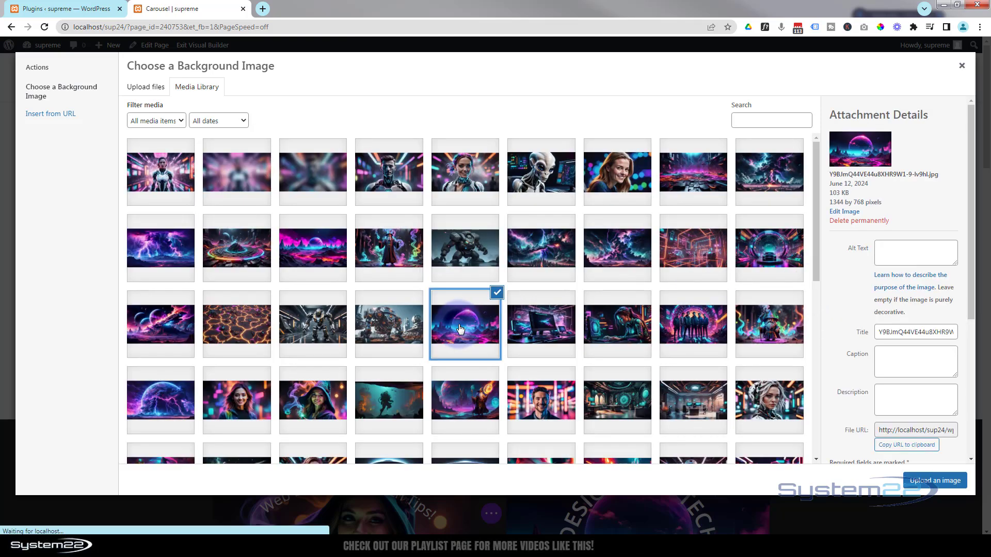
click(935, 480)
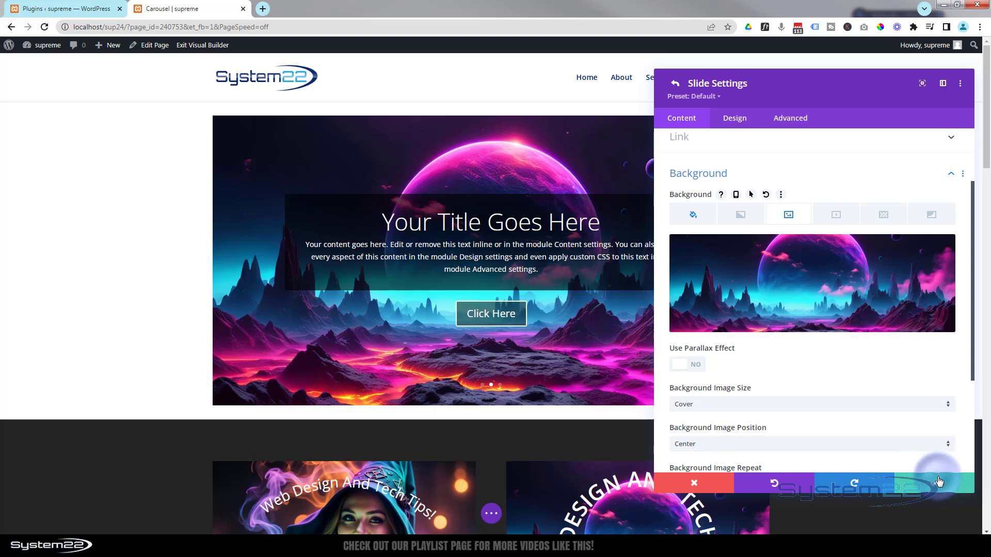
click(939, 481)
Set the third slide's background image to the glowing rainbow rings around the dark mountain from the media library, and save the slide
scroll(800, 351, up, 4)
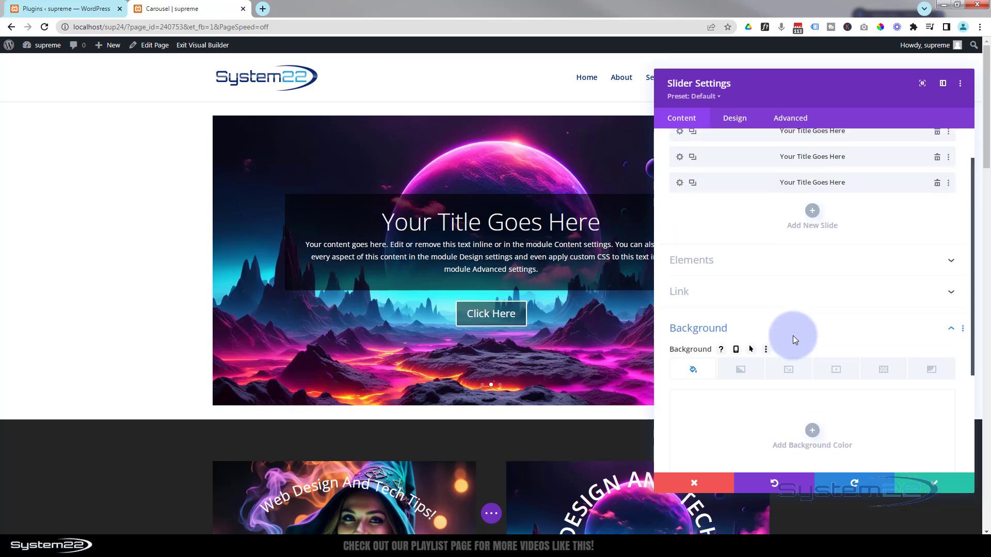
click(679, 228)
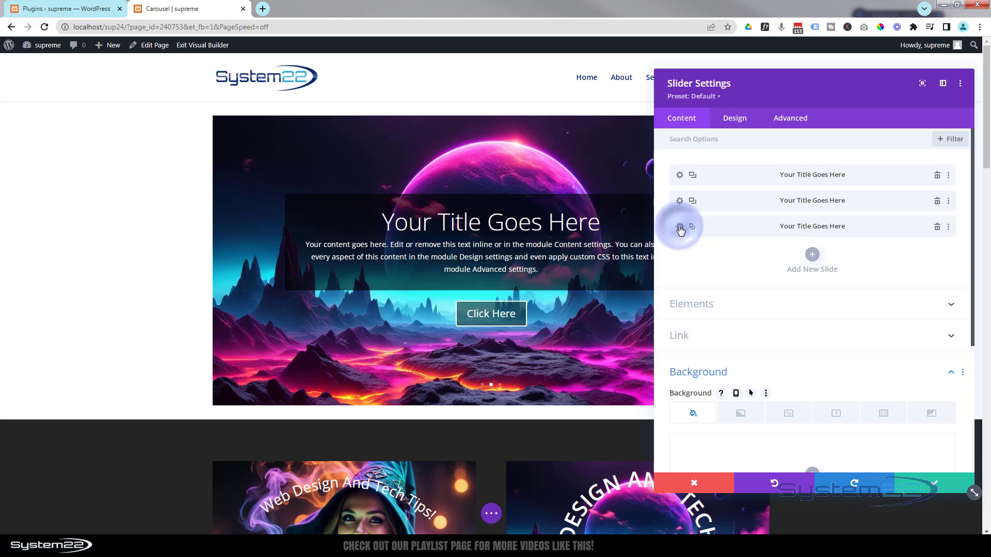
click(784, 302)
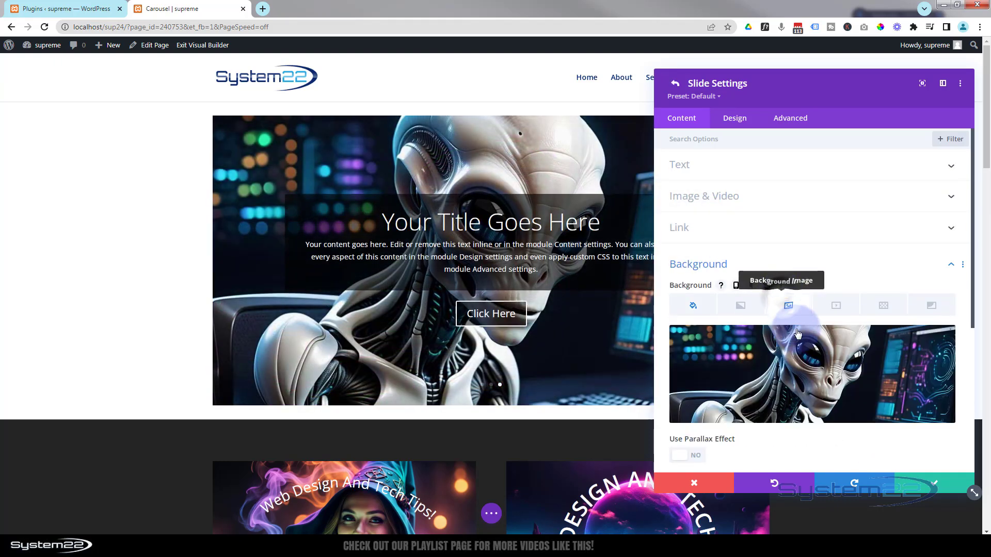
click(808, 367)
click(270, 249)
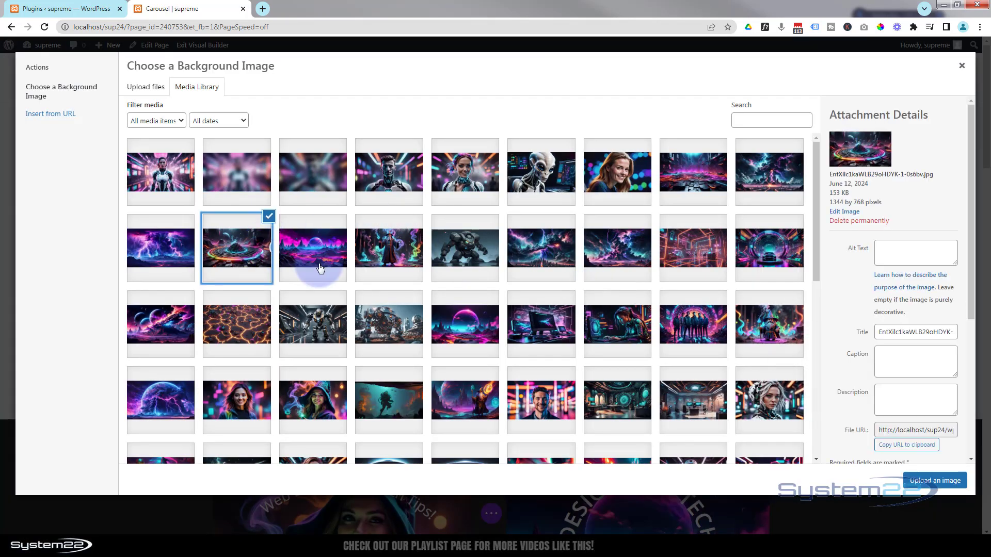
click(931, 482)
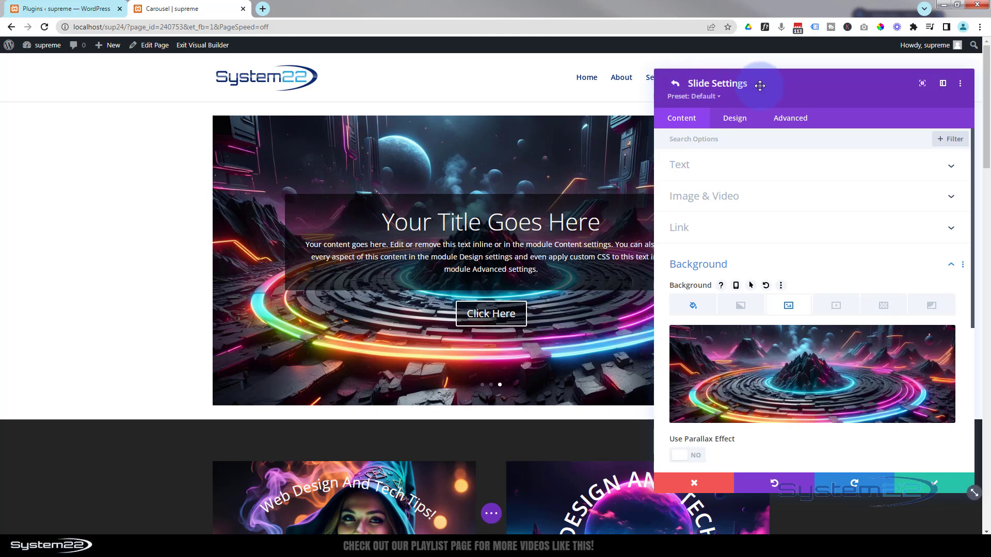
click(938, 484)
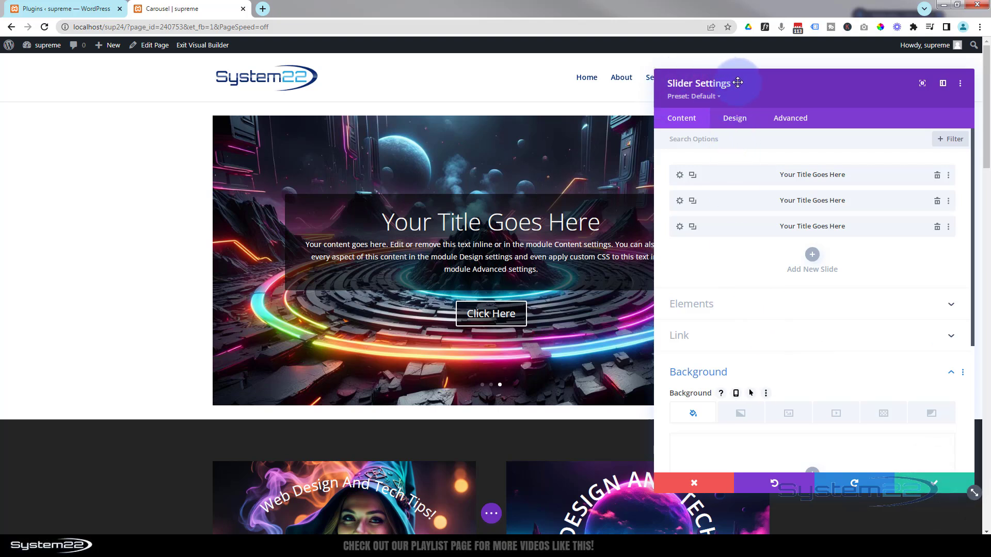
Turn on the slider's automatic animation with a speed of 5000 ms, save the changes and exit the visual builder
click(740, 120)
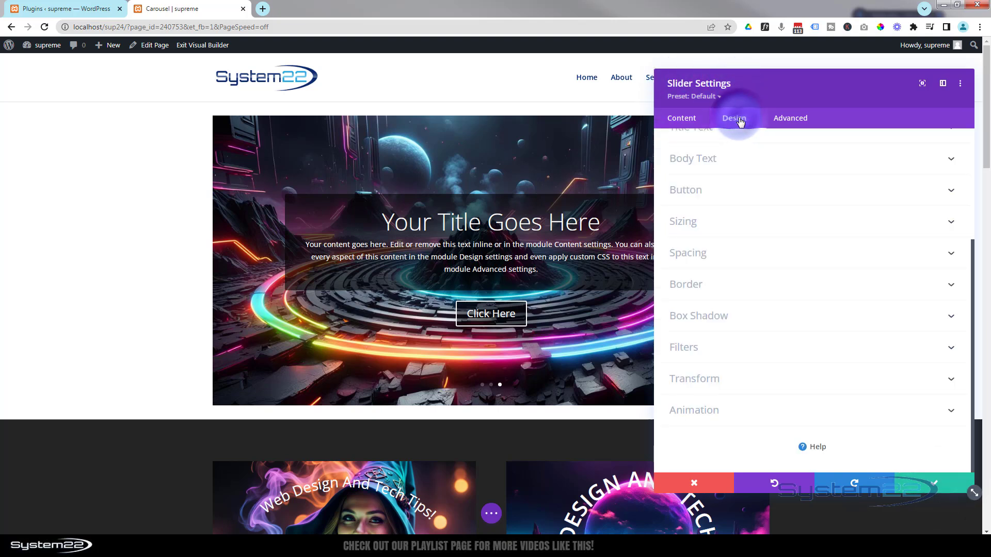
click(777, 413)
click(667, 389)
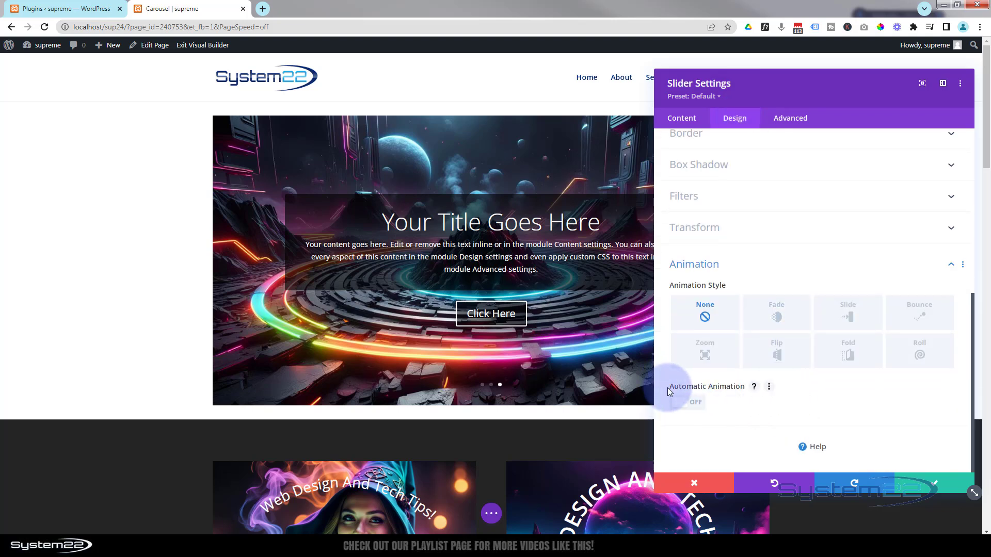
click(693, 407)
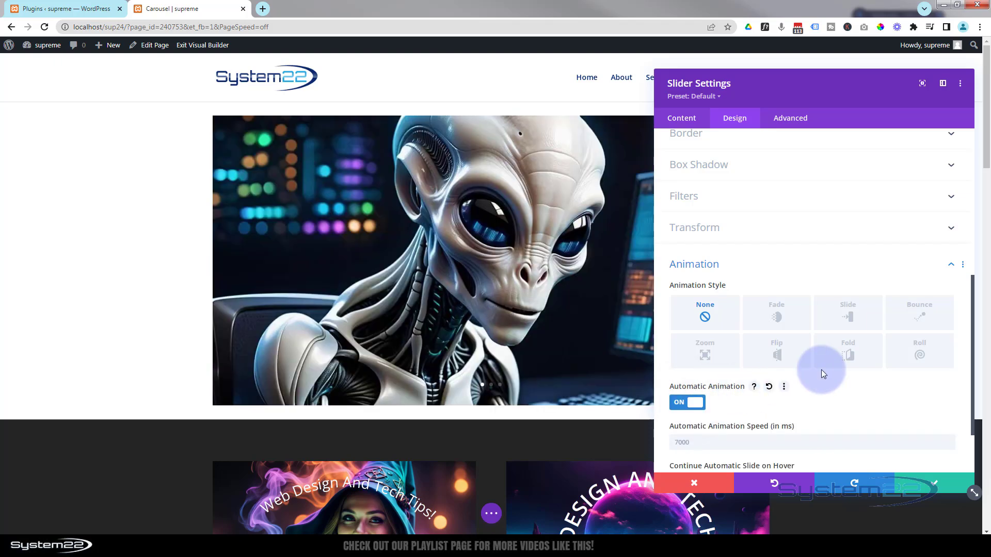
scroll(846, 347, down, 3)
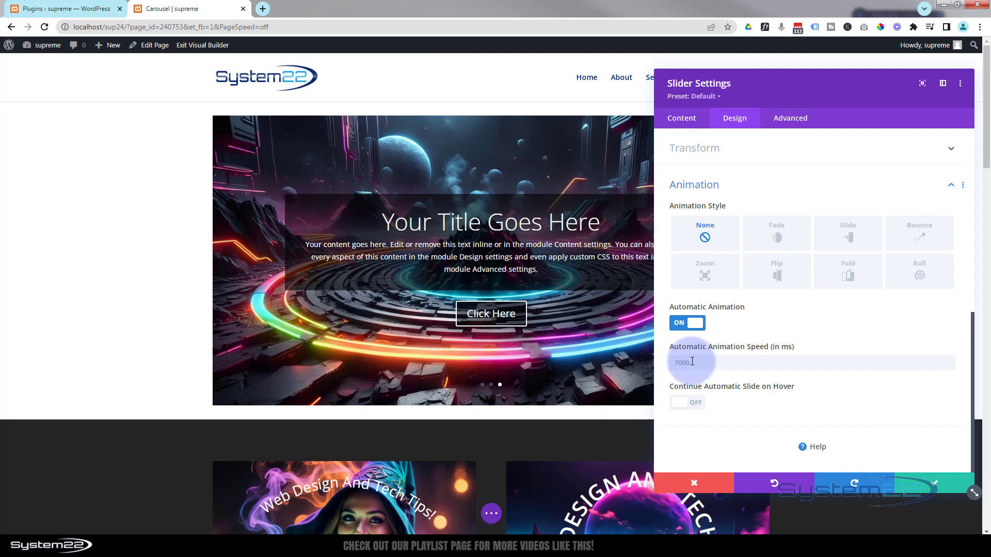
click(692, 361)
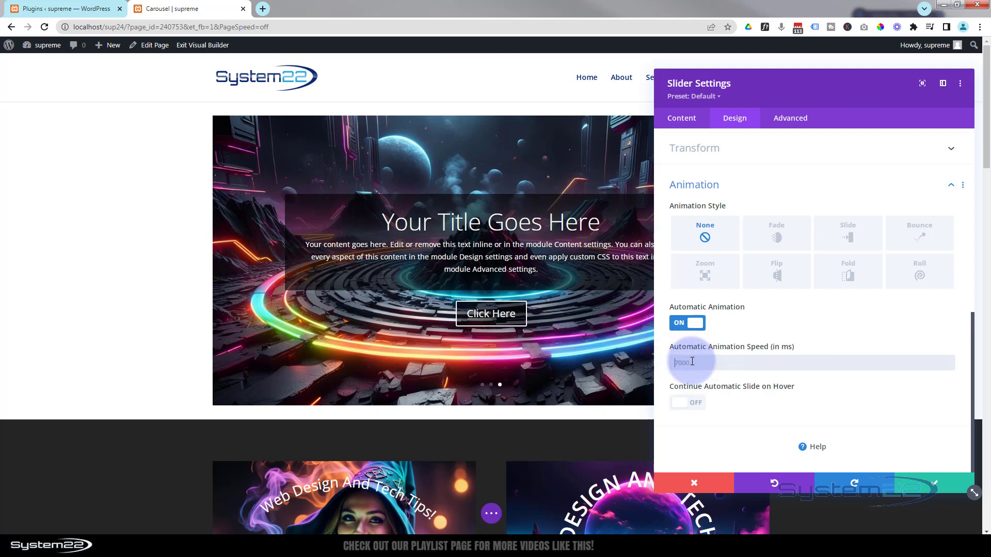
text(5000)
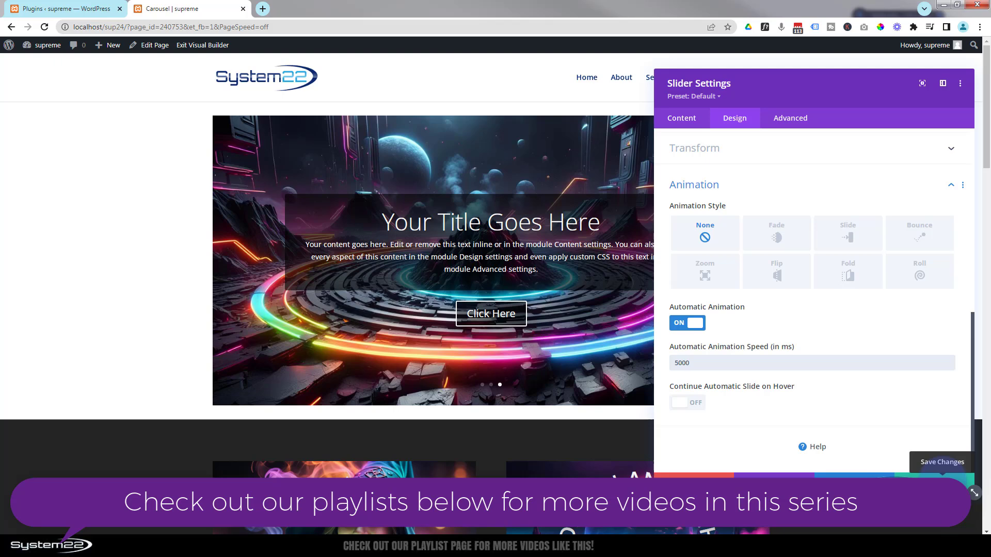
click(963, 479)
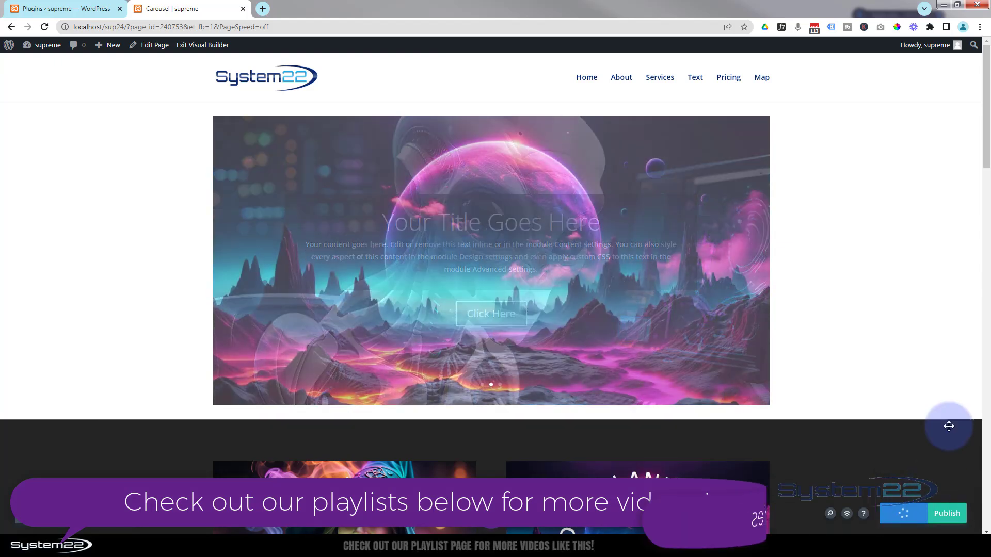
click(198, 45)
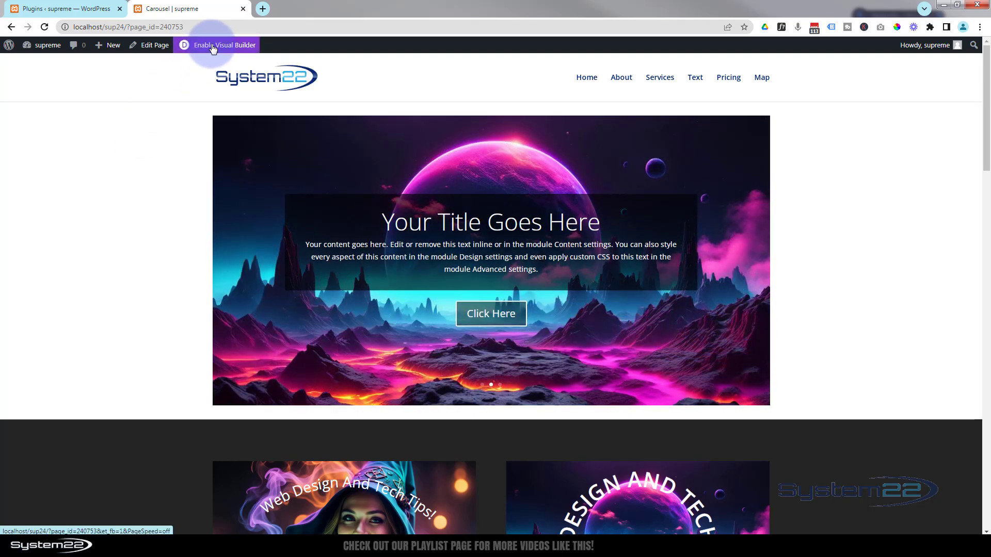
Enable the visual builder and open the slider's custom CSS for its individual module elements
click(213, 47)
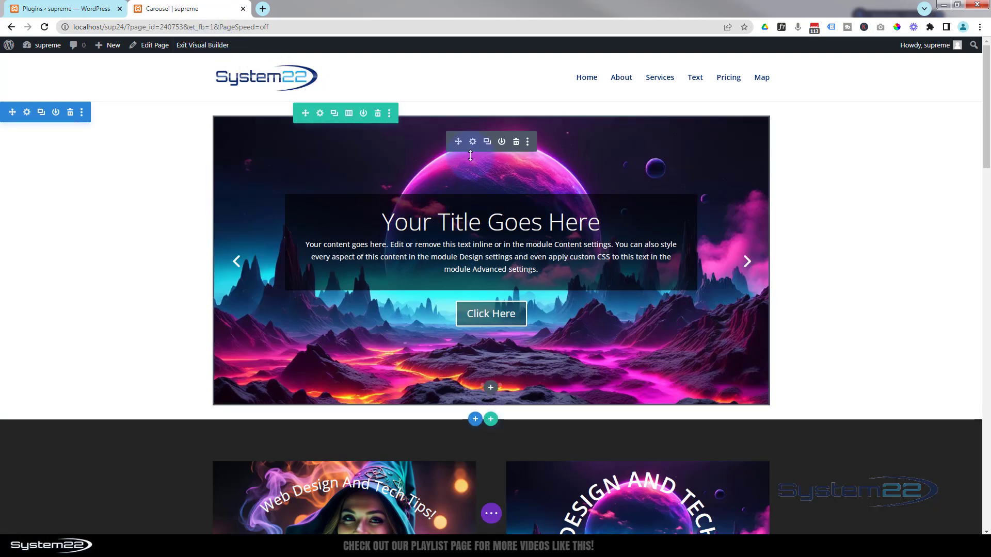
click(473, 143)
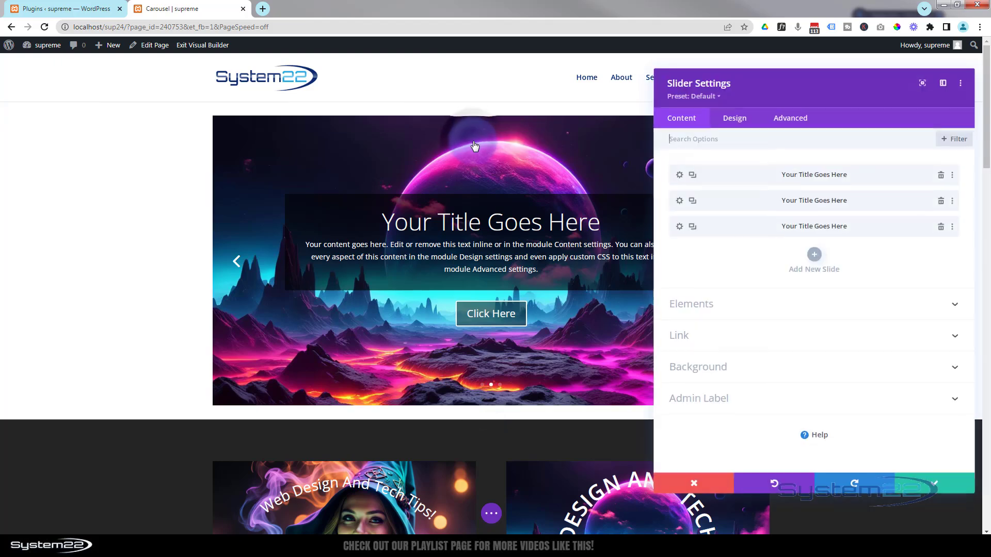
click(789, 120)
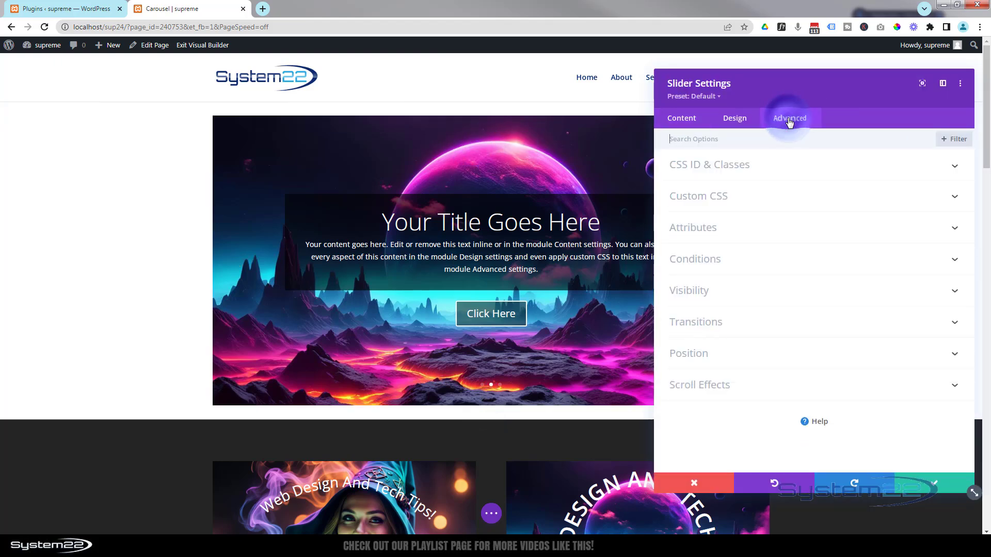
click(754, 206)
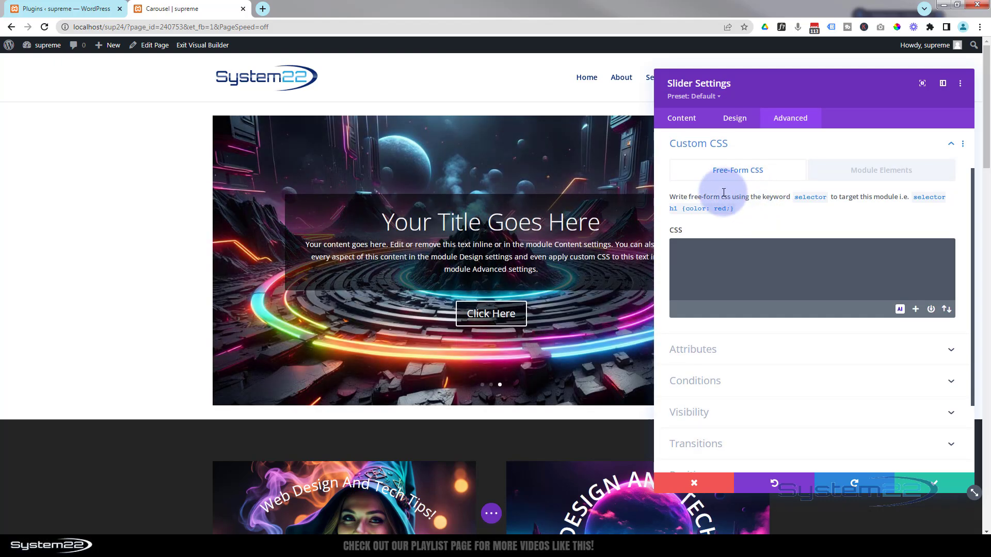
click(870, 175)
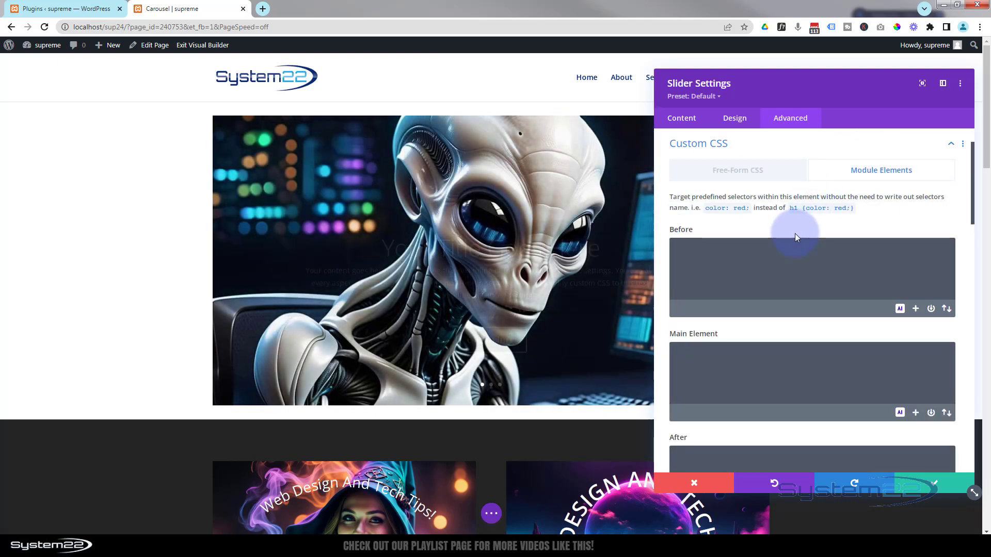
Add the custom CSS "animation-name: none;" to the Slide Description element and save the slider settings
scroll(795, 233, down, 1)
scroll(796, 233, down, 5)
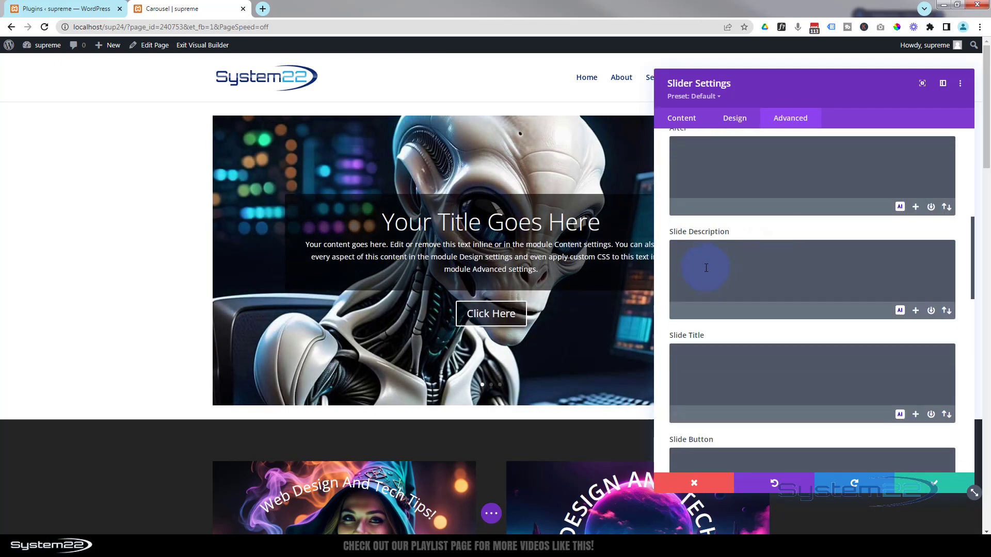
click(706, 264)
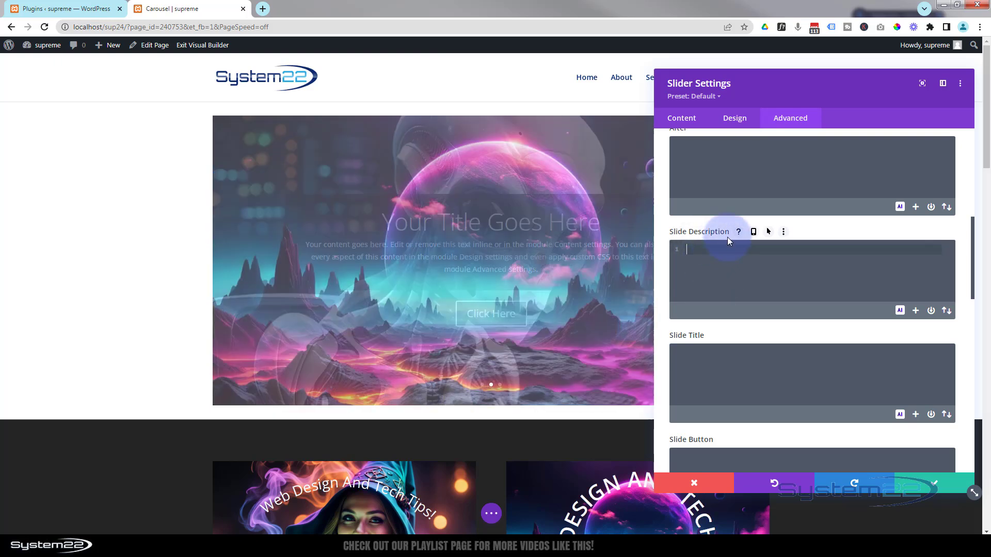
text(a)
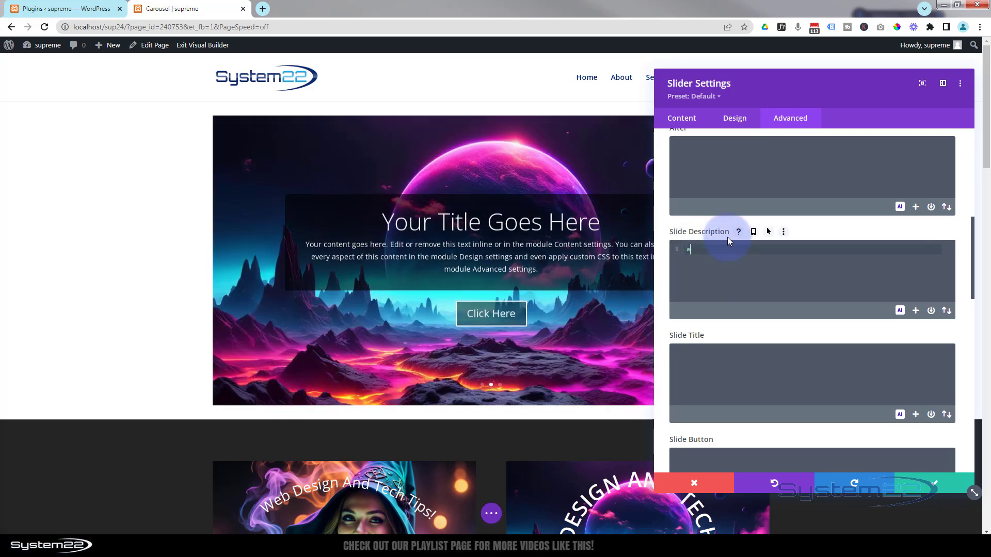
text(nimat)
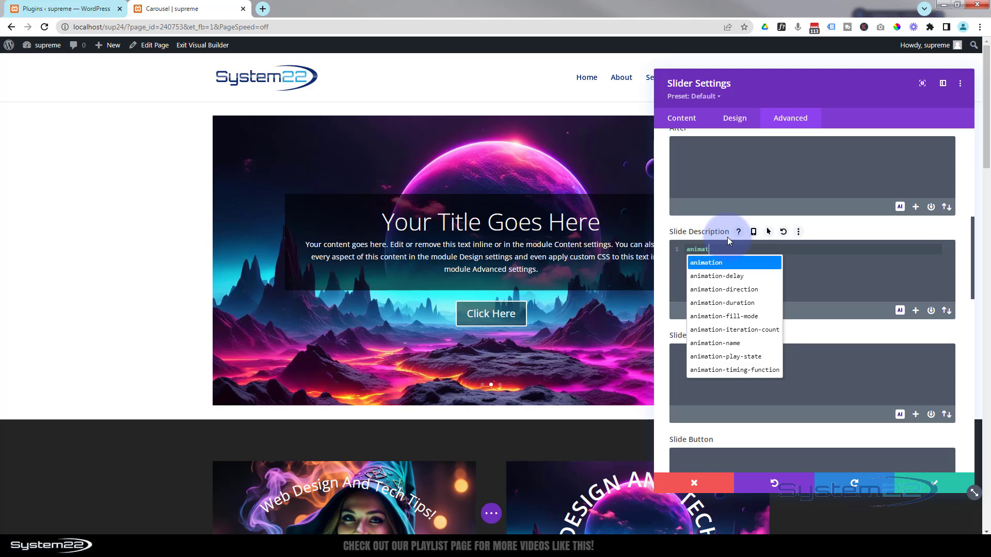
text(ion-nam)
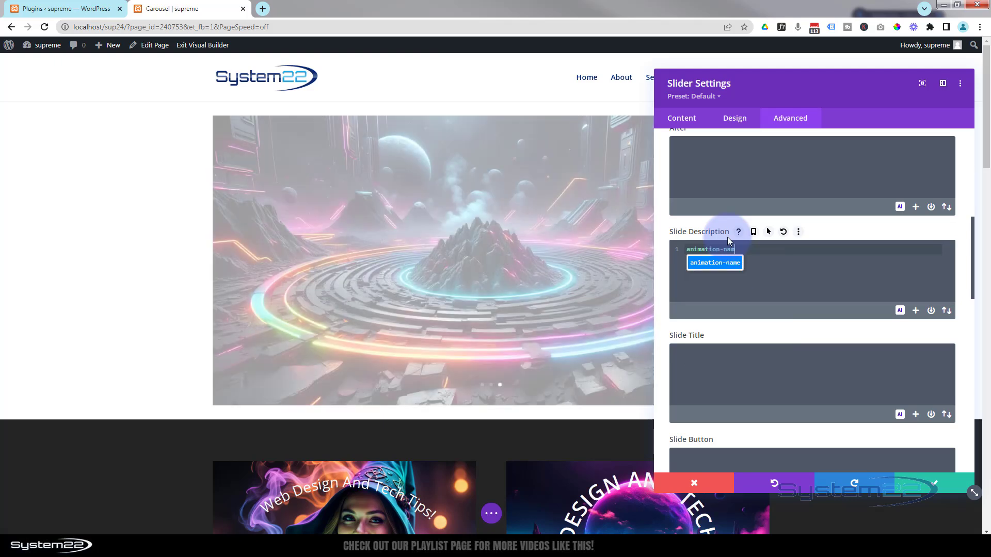
text(e: no)
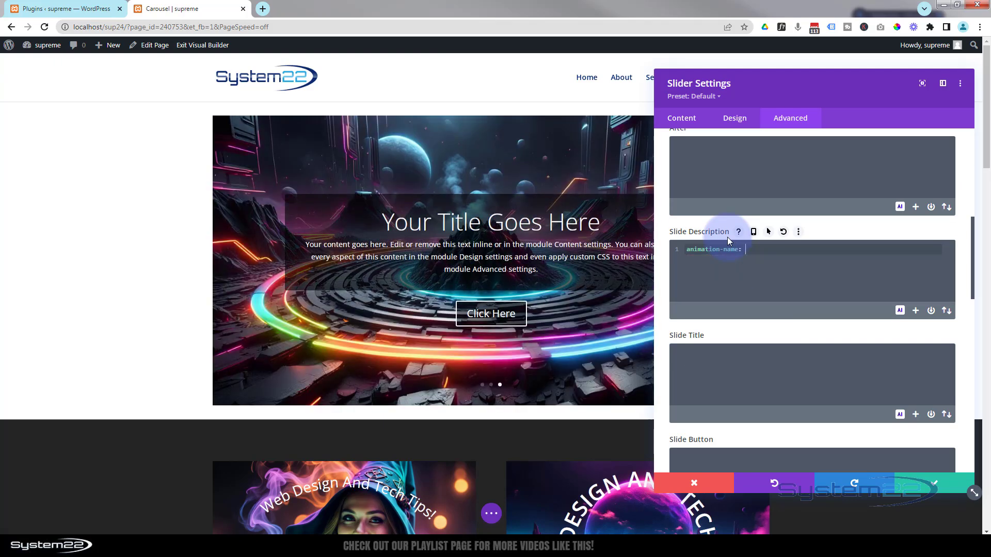
text(ne;)
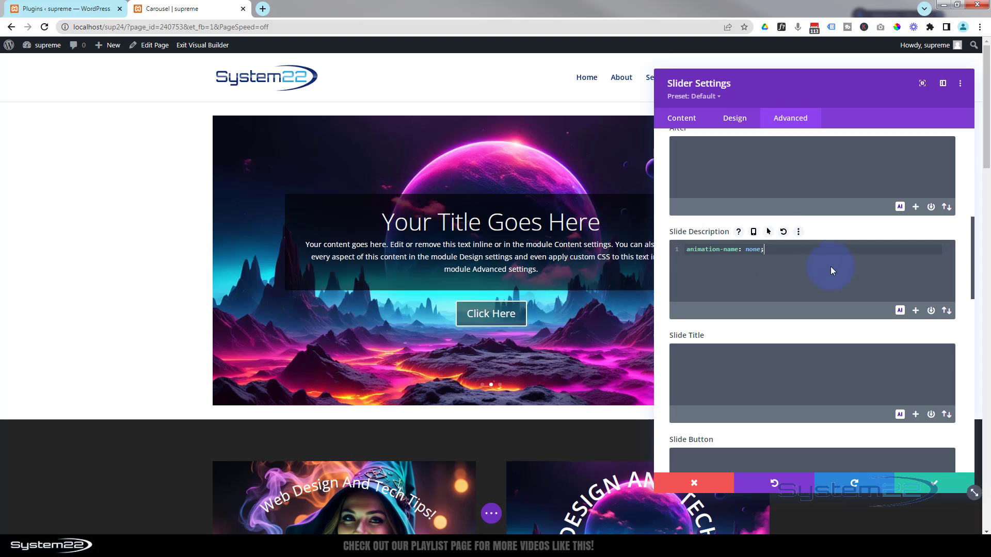
click(935, 488)
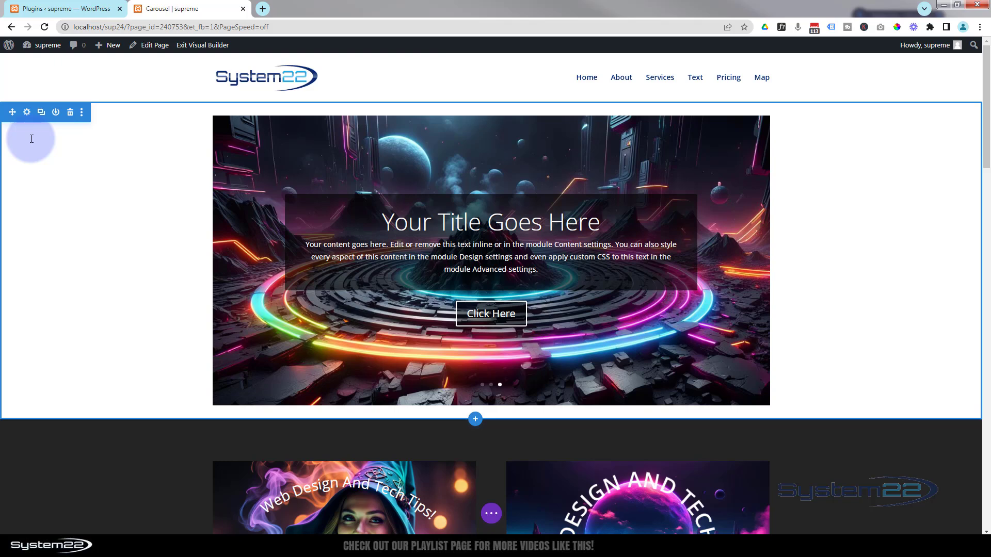
Make sure the padding above and below the slider's section is 0px, and save the section settings
click(25, 113)
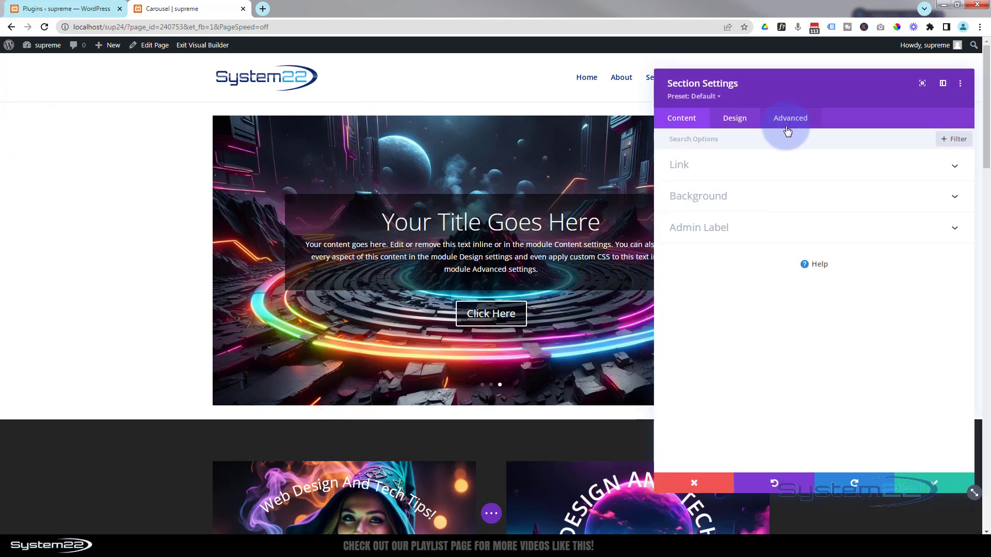
click(737, 119)
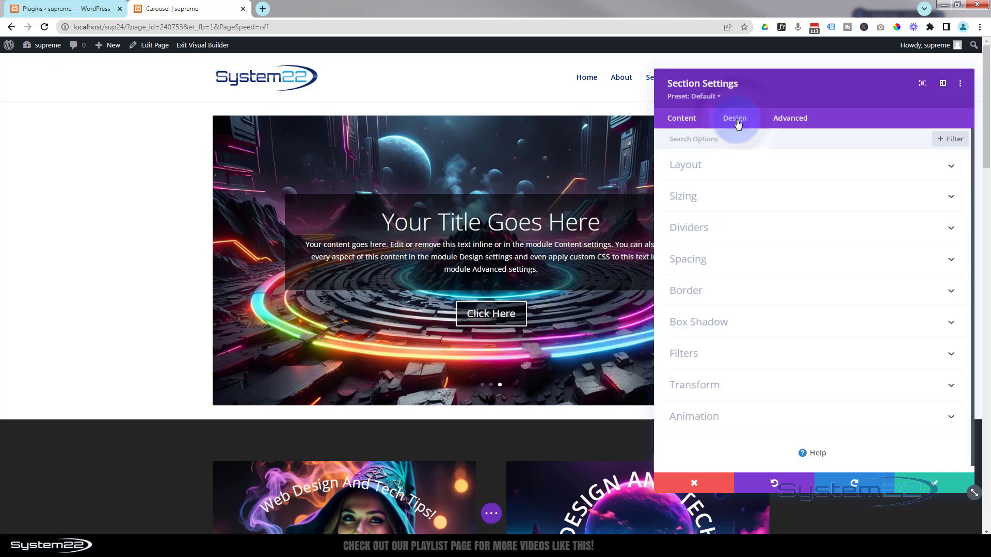
click(758, 265)
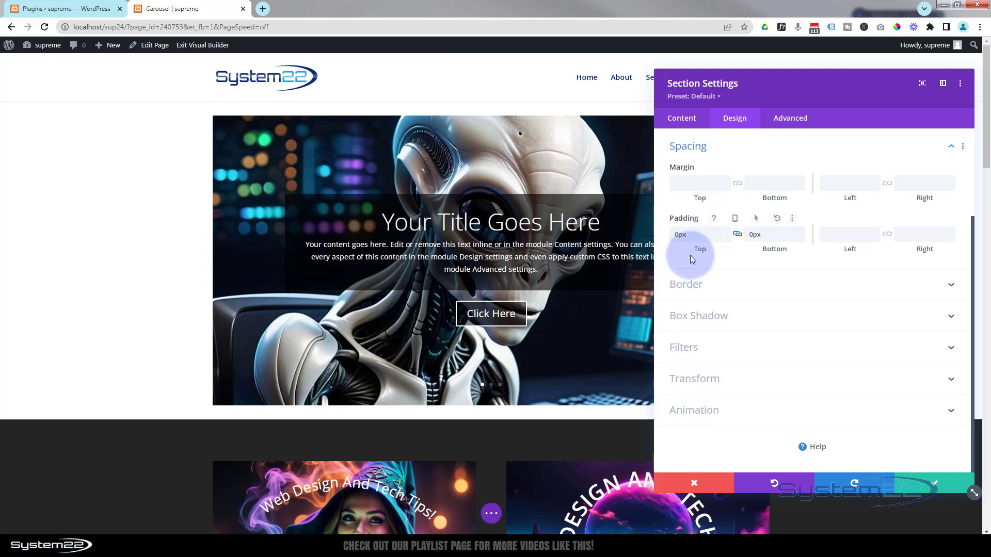
click(769, 234)
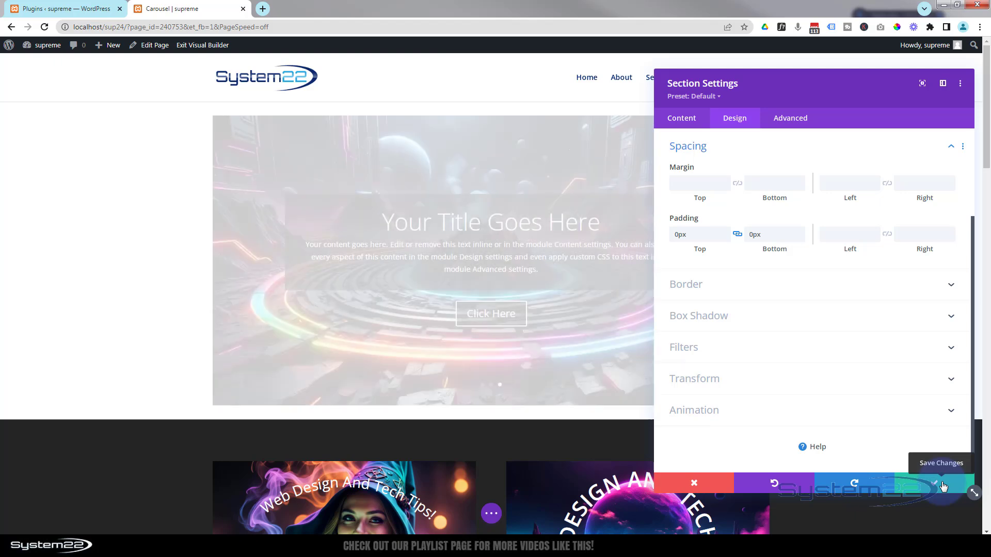
click(943, 486)
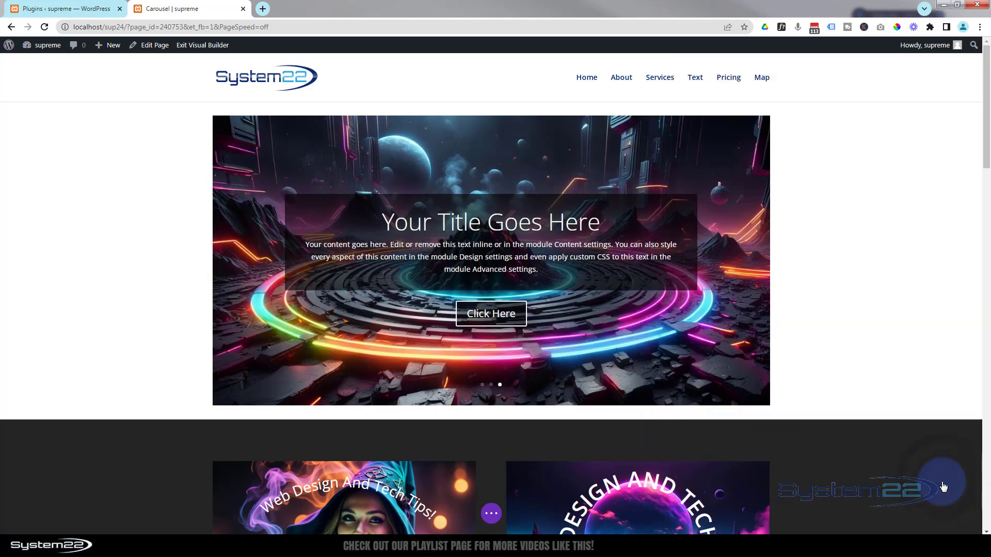
Set the slider row's top padding to 0px and link it so the bottom padding matches
mouse_move(300, 130)
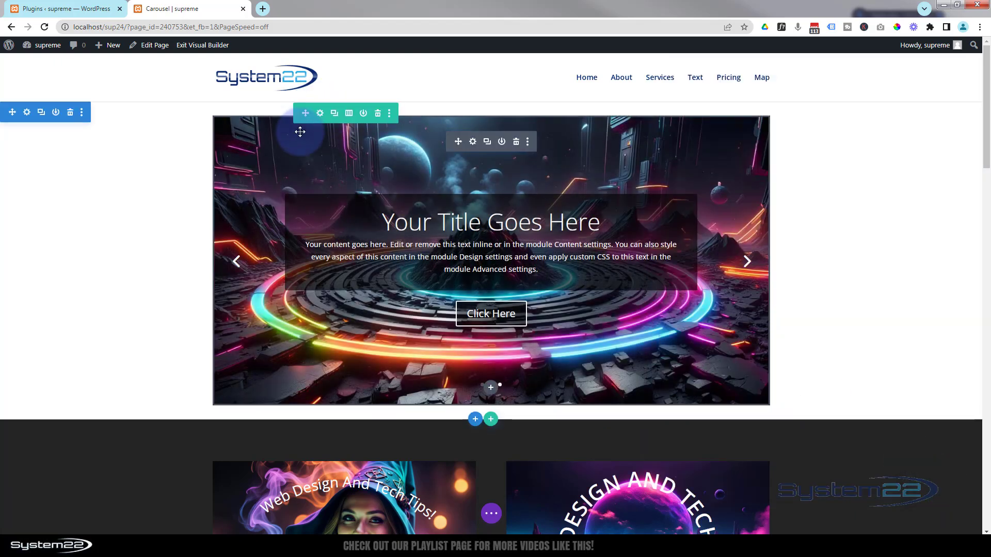
click(321, 114)
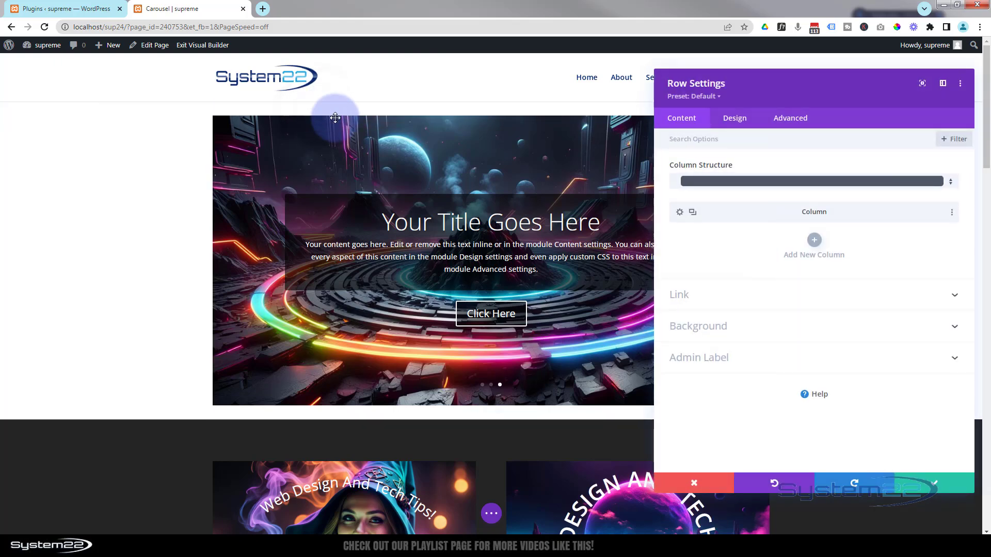
click(734, 119)
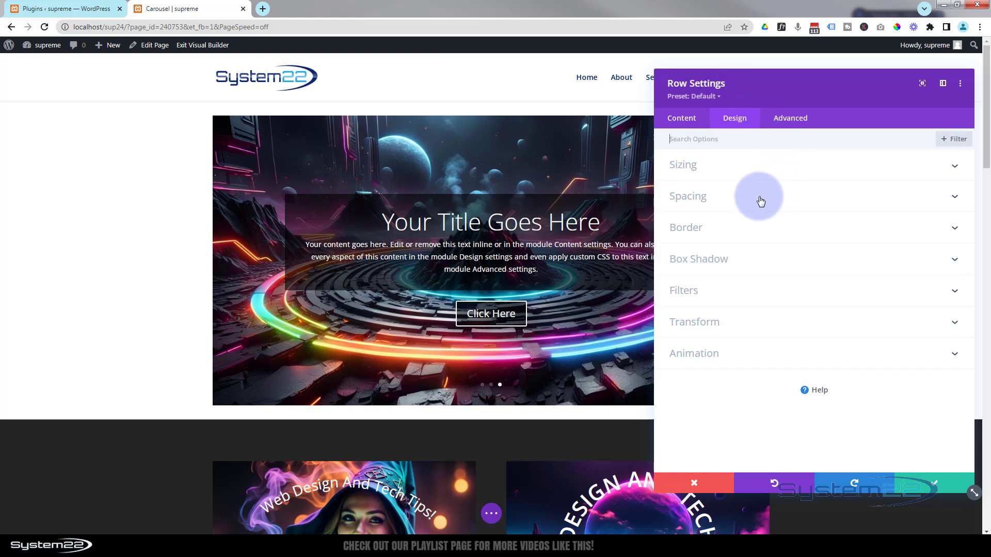
click(760, 201)
click(698, 233)
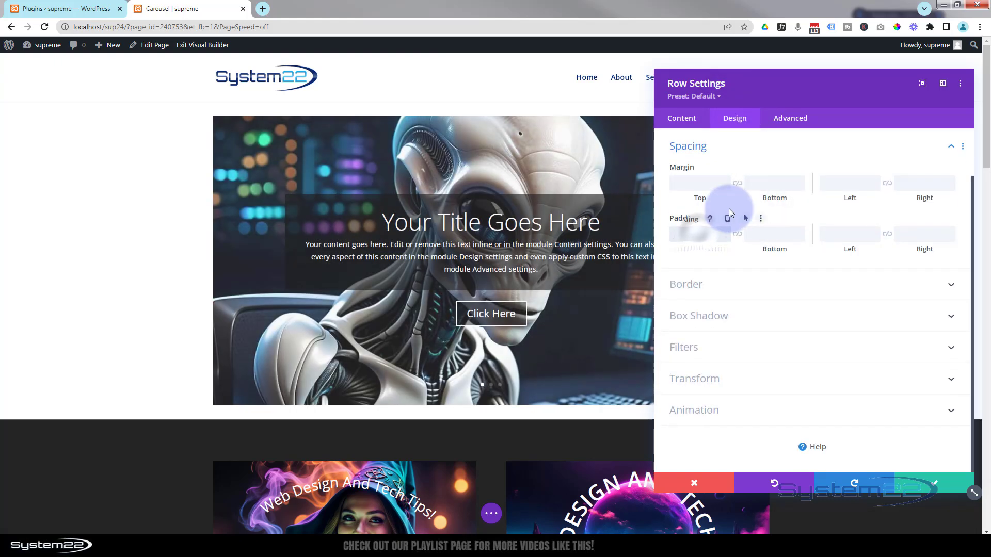
text(0)
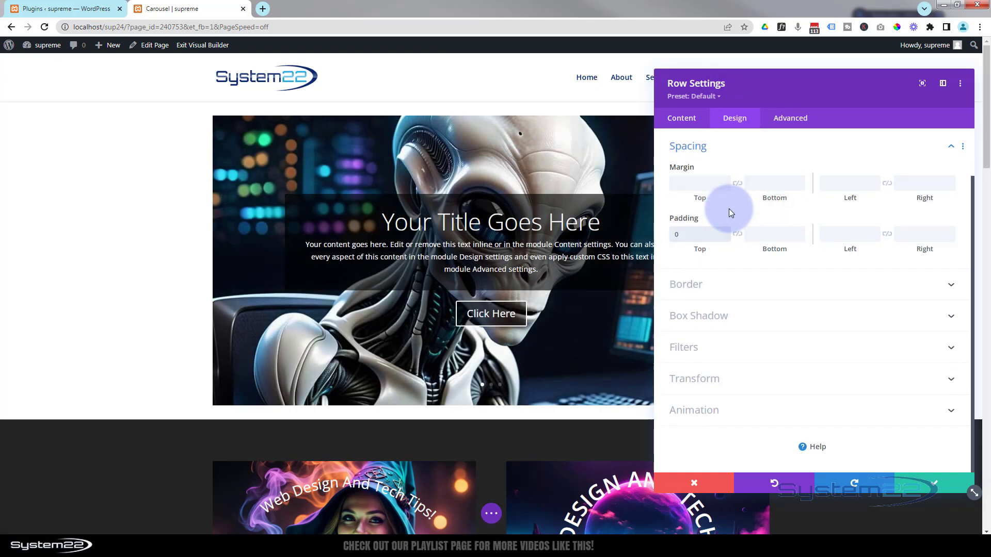
click(737, 235)
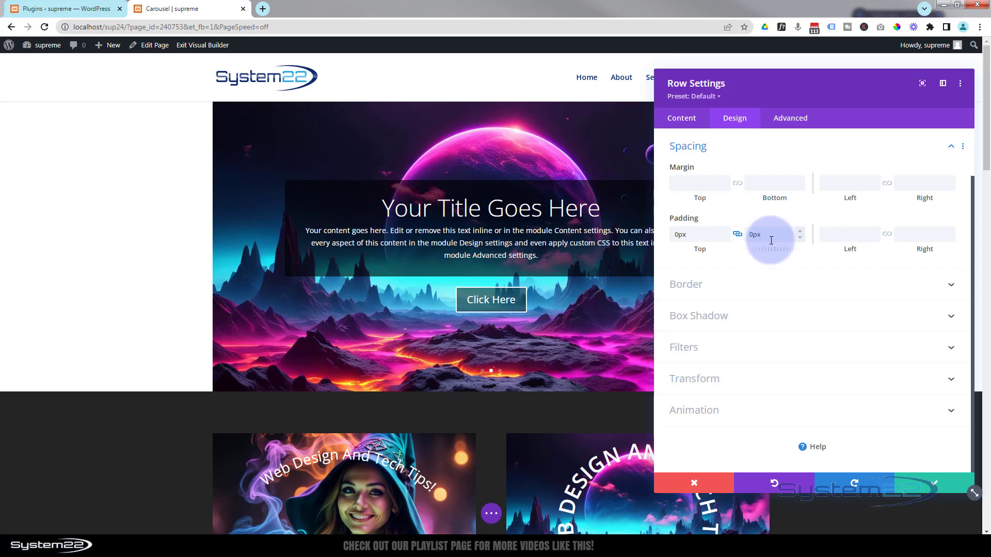
Set both the width and the max width of the slider's row to 100%
scroll(768, 239, up, 2)
click(734, 169)
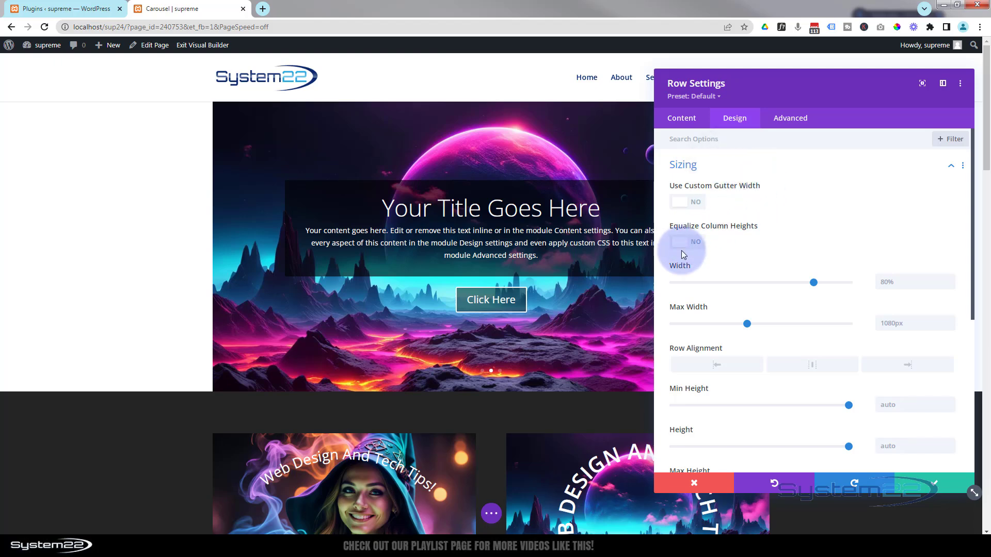
drag(813, 282, 867, 309)
key(ctrl+c)
click(916, 283)
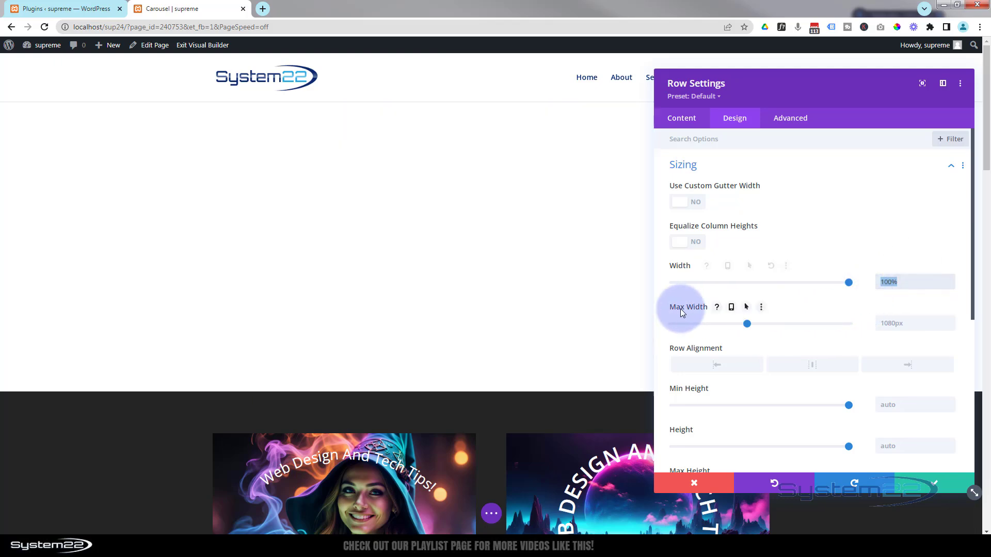
click(889, 320)
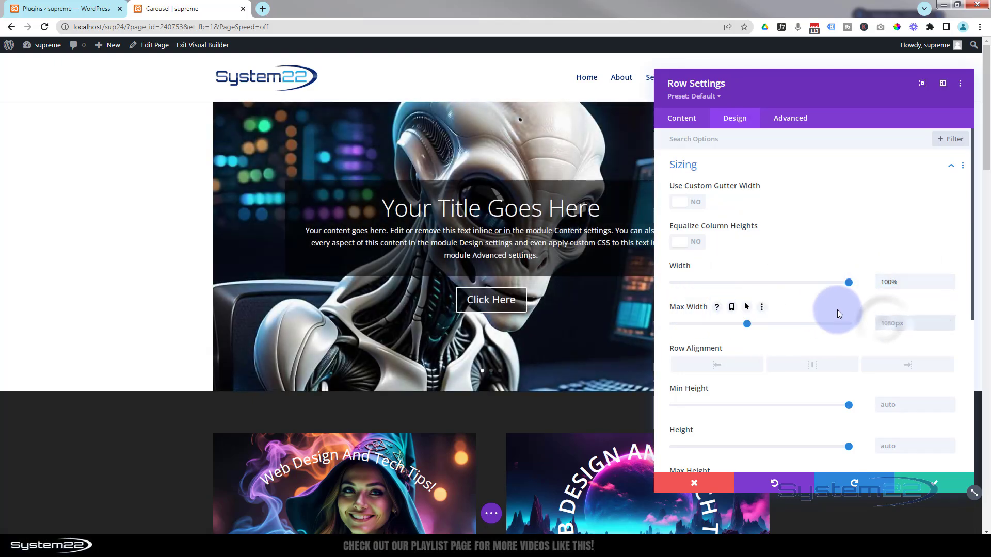
key(ctrl+v)
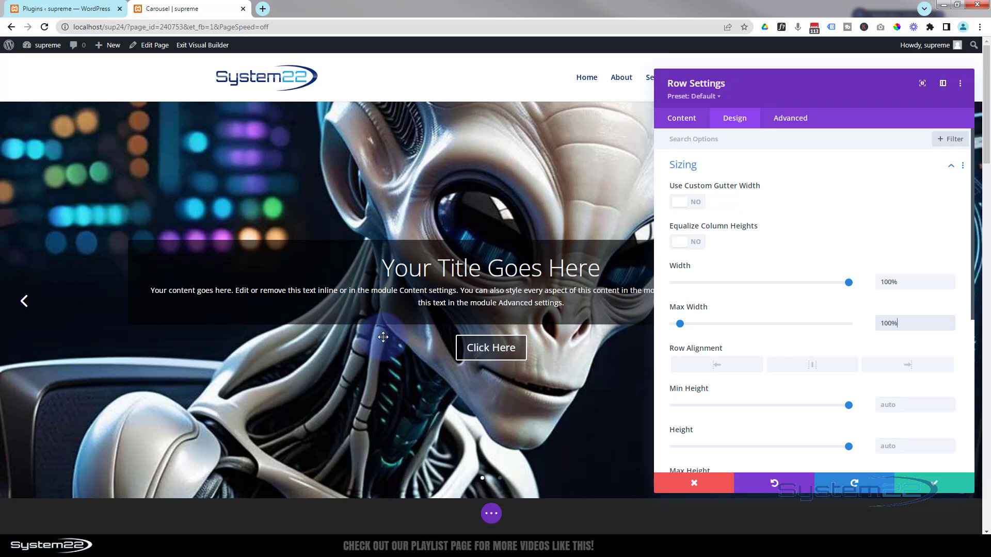
Save the row settings and the page, and exit the visual builder
click(934, 484)
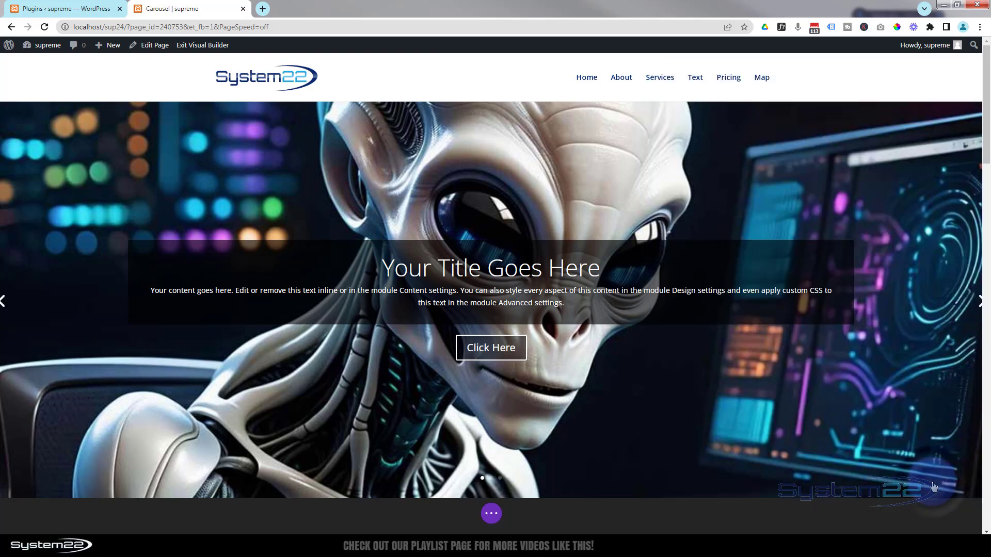
click(491, 513)
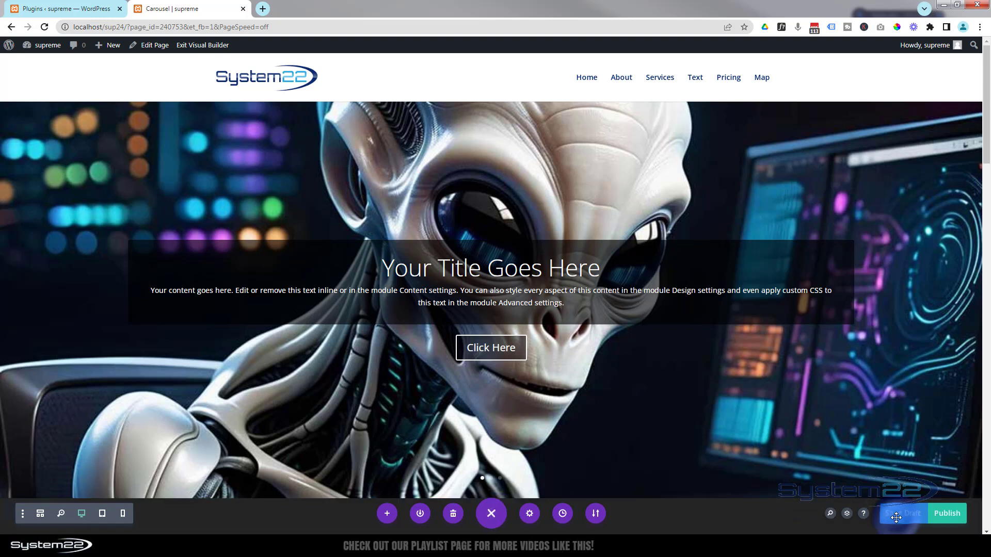
click(205, 45)
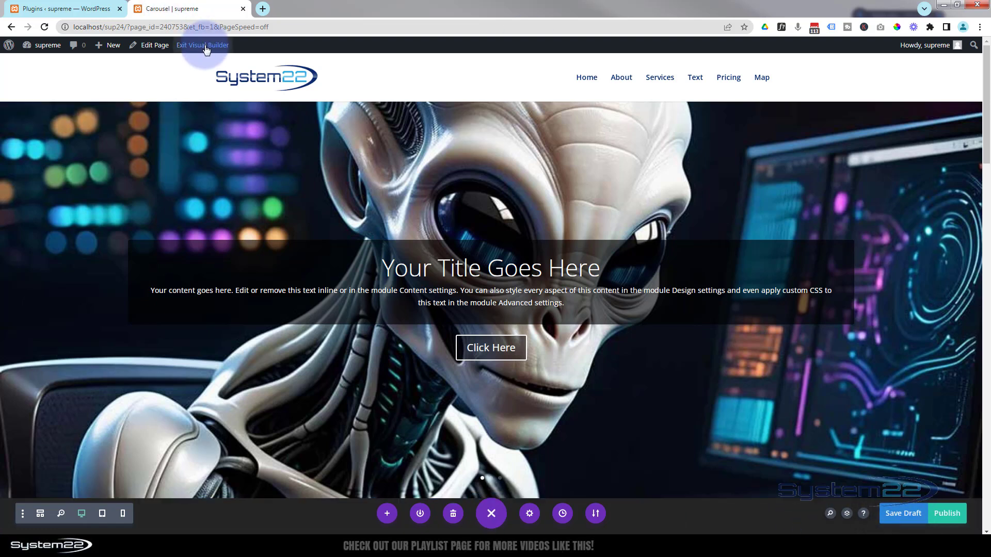